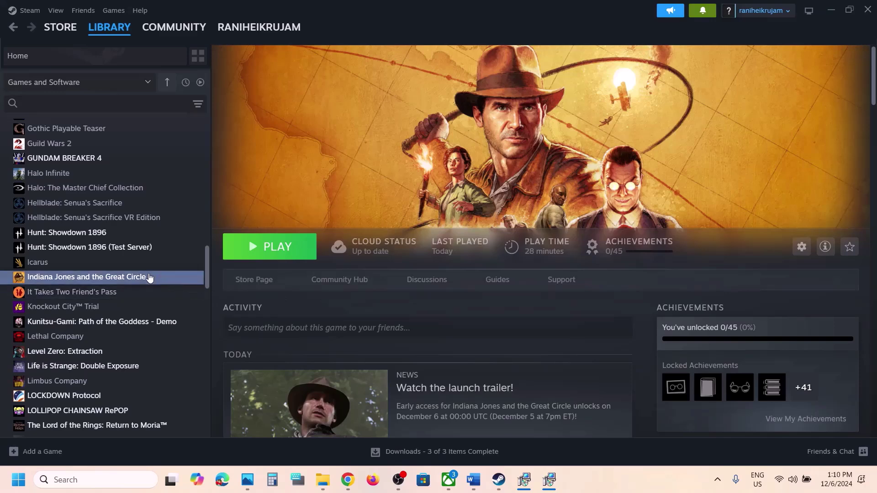
Check the launch options for Indiana Jones and the Great Circle and cancel the launch.
click(262, 252)
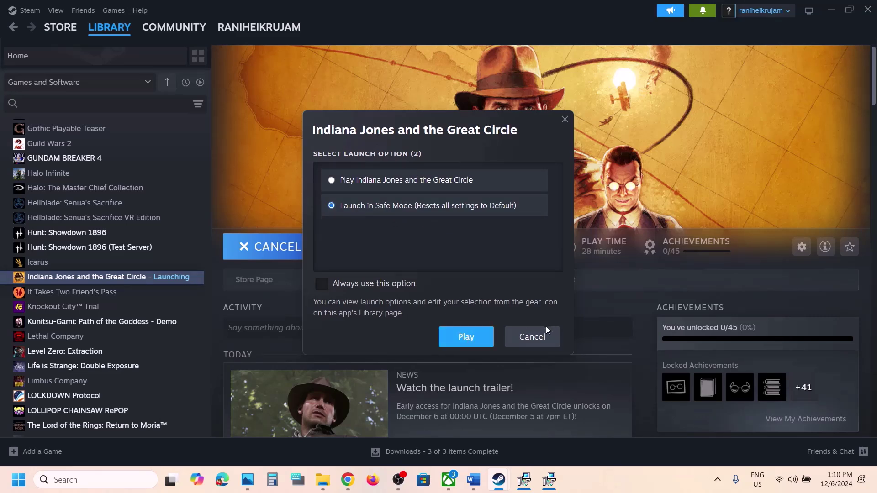
click(530, 337)
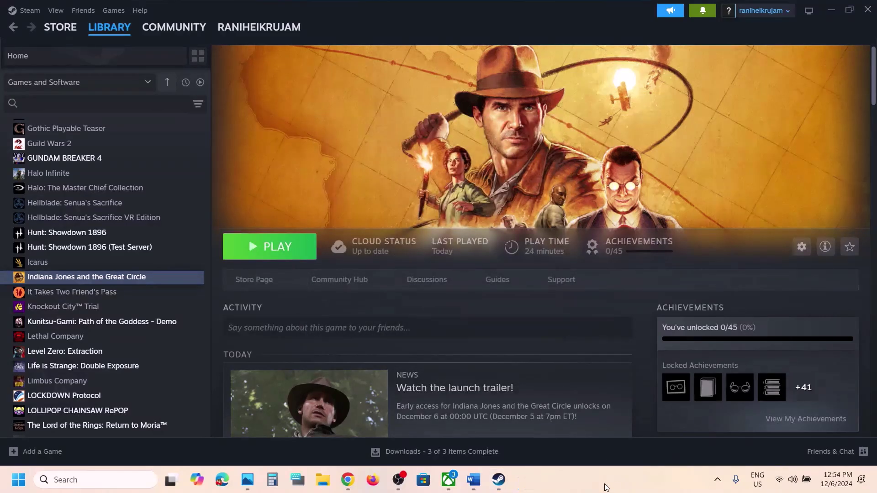
Switch to the Word document and review the Game Pass line and the Step 1 heading on clean graphics driver installation.
click(476, 486)
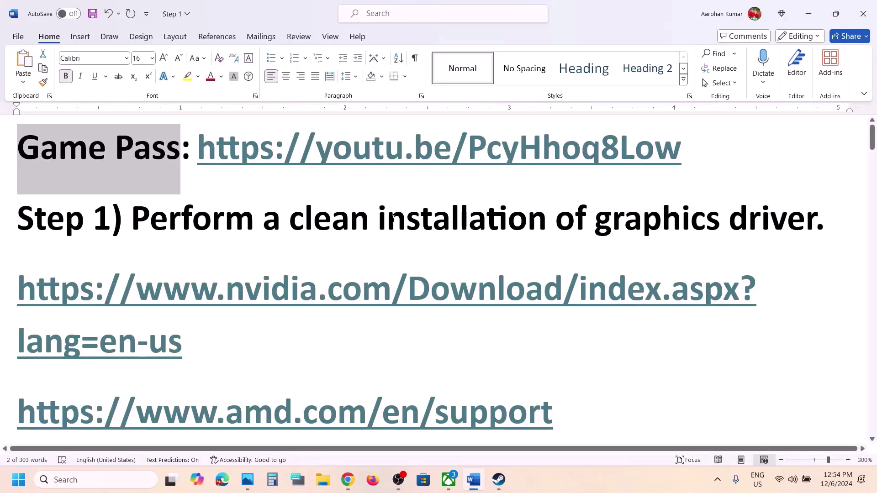
drag(132, 220, 684, 234)
click(369, 219)
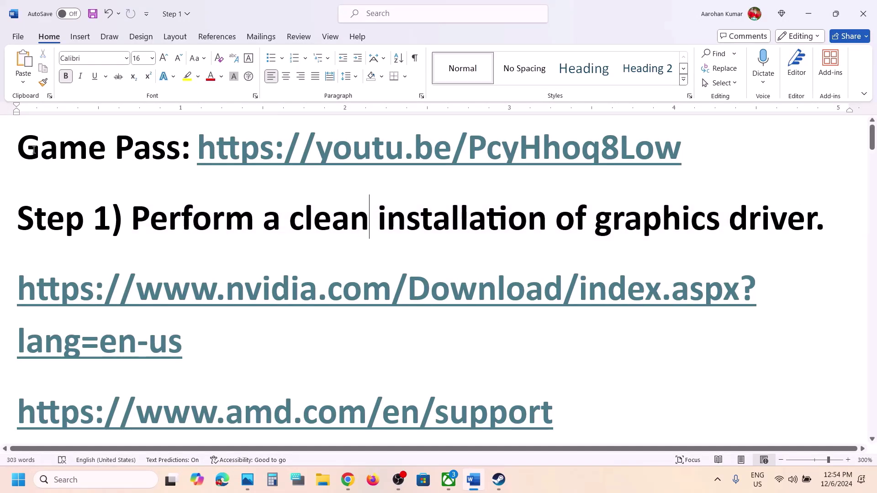
triple_click(207, 142)
click(447, 481)
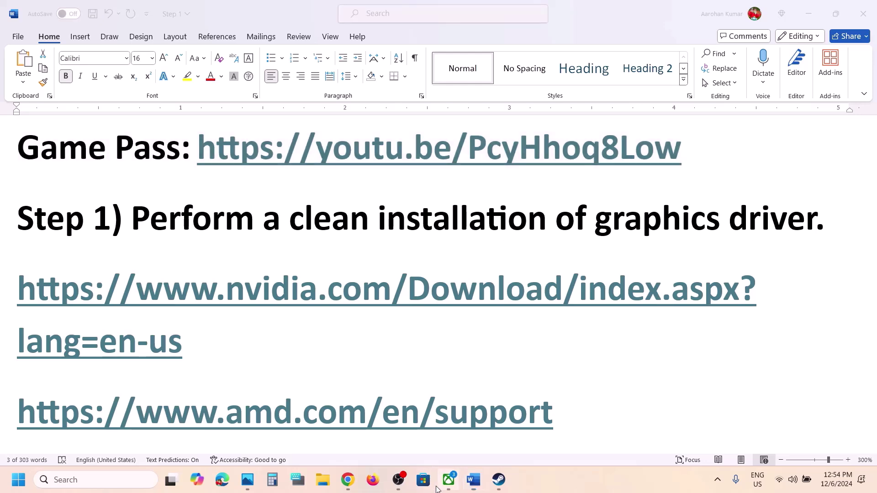
click(473, 480)
click(524, 213)
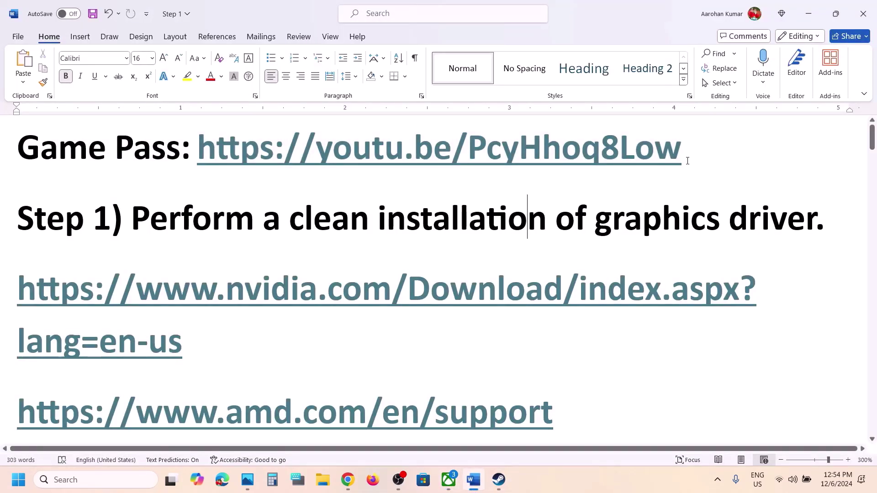
Highlight the Game Pass video link and view the matching YouTube search result in Chrome before returning to the document.
drag(687, 160, 198, 151)
click(346, 483)
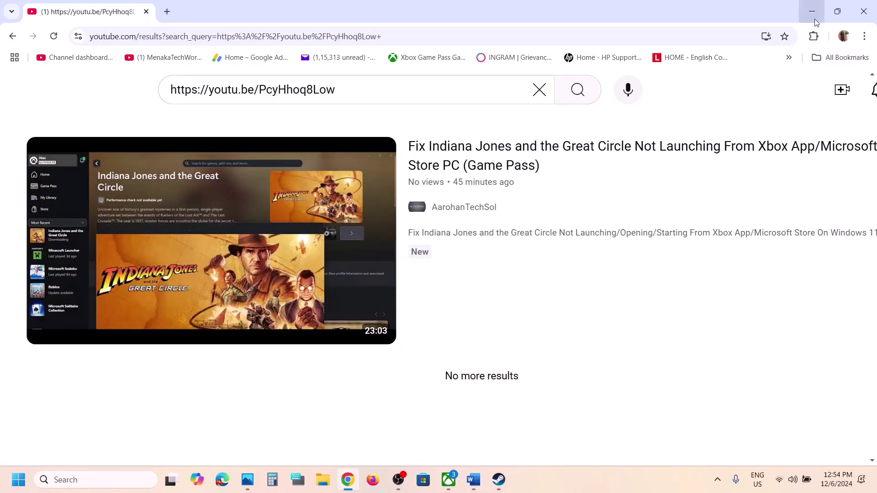
click(811, 12)
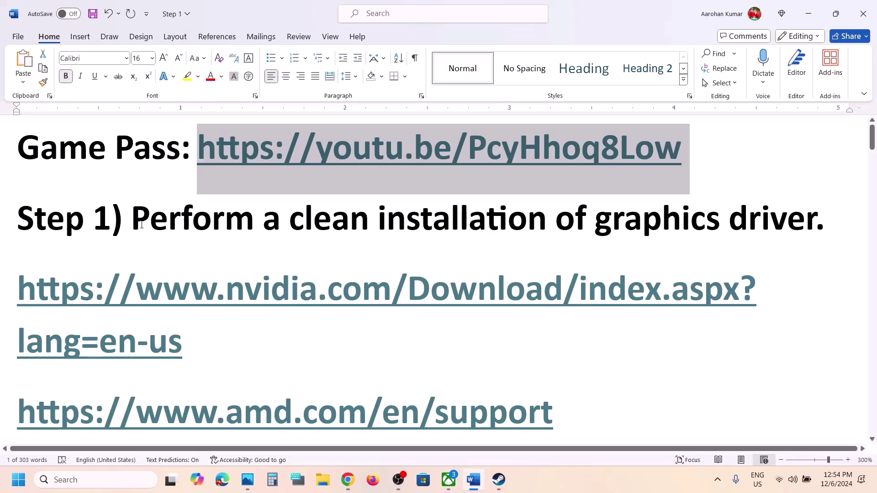
Review the Step 1 text and highlight the NVIDIA driver download link above the AMD support link.
drag(141, 225, 507, 338)
click(247, 356)
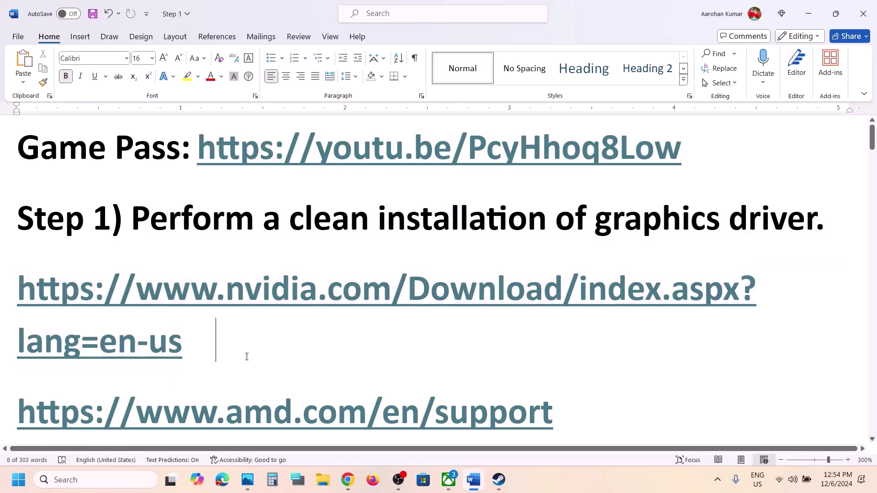
drag(221, 348, 72, 310)
scroll(235, 344, down, 1)
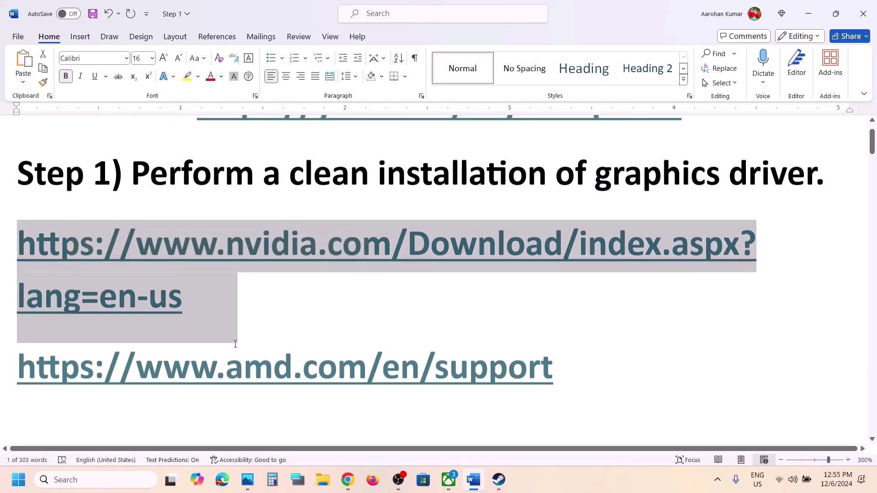
triple_click(573, 363)
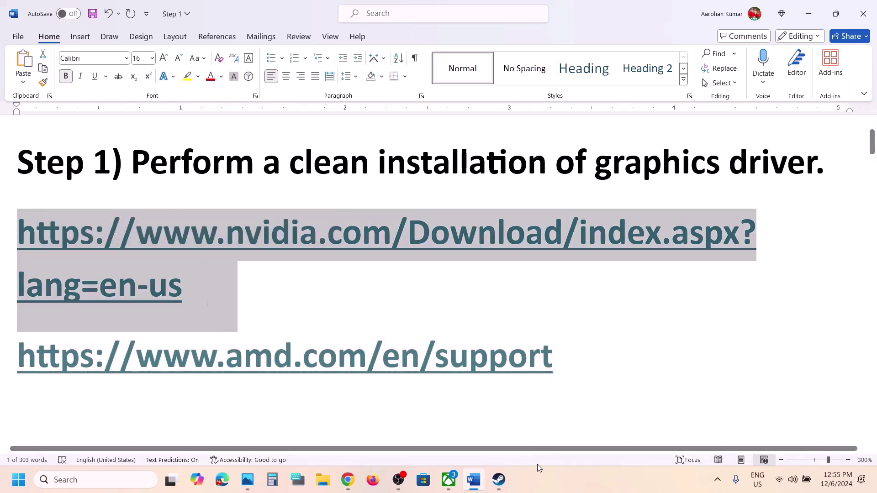
On NVIDIA's driver page in Chrome, find drivers for the GeForce RTX 3050 Laptop GPU, Windows 11, English (US).
click(538, 478)
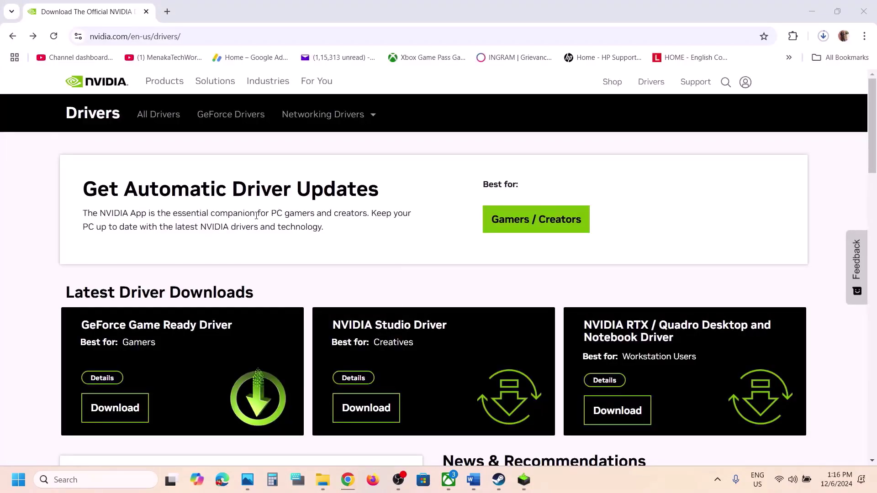
scroll(329, 287, down, 8)
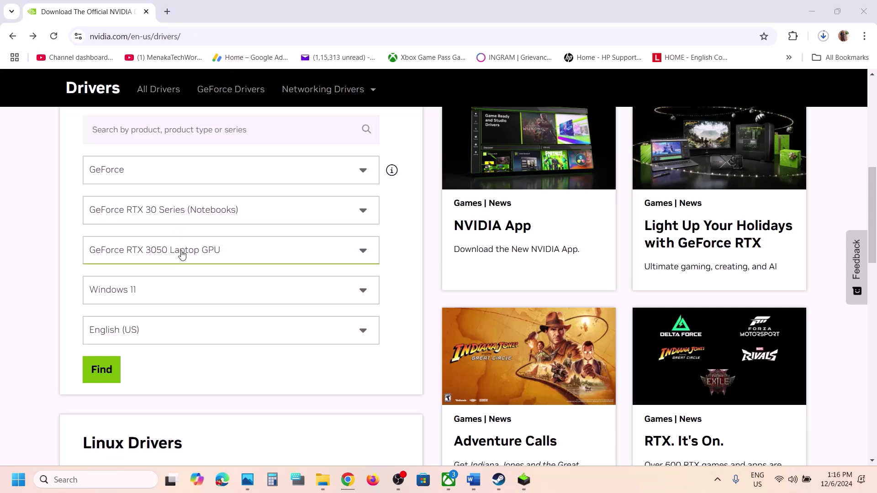
click(163, 258)
click(59, 267)
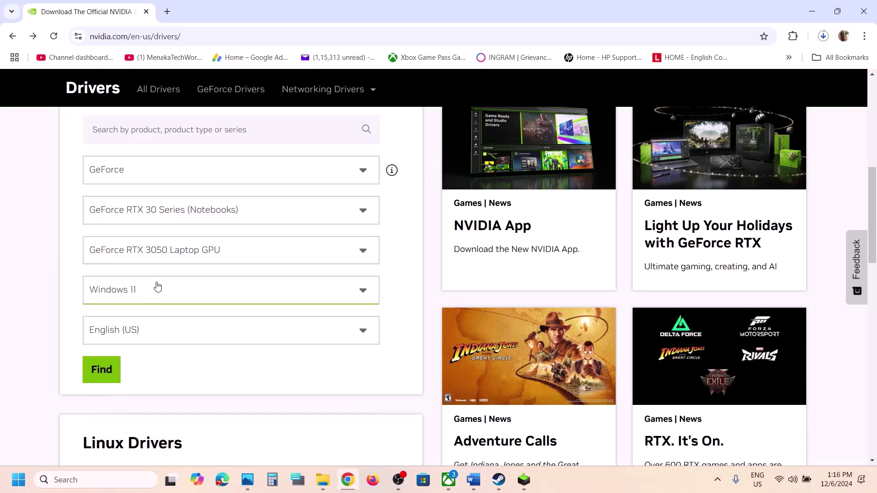
click(137, 287)
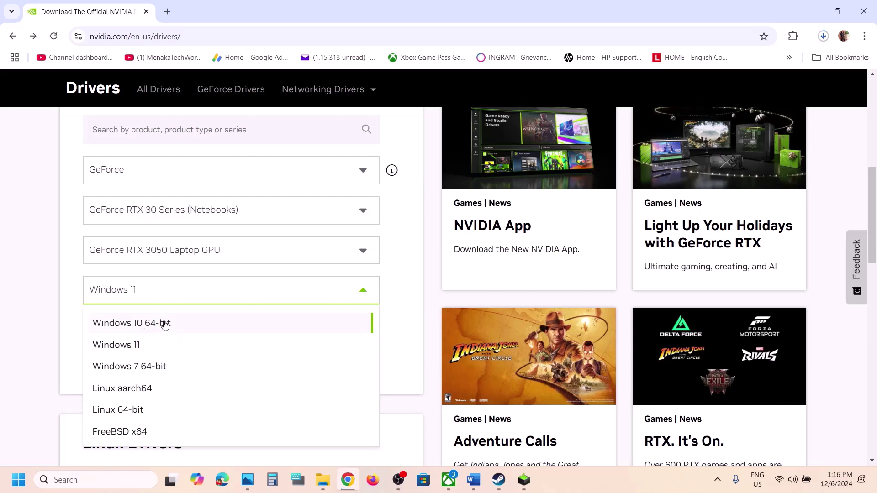
click(65, 307)
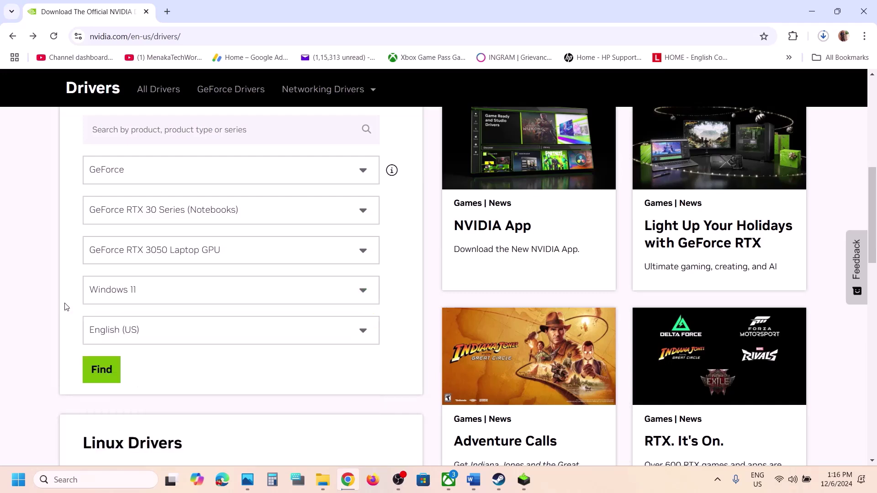
click(109, 367)
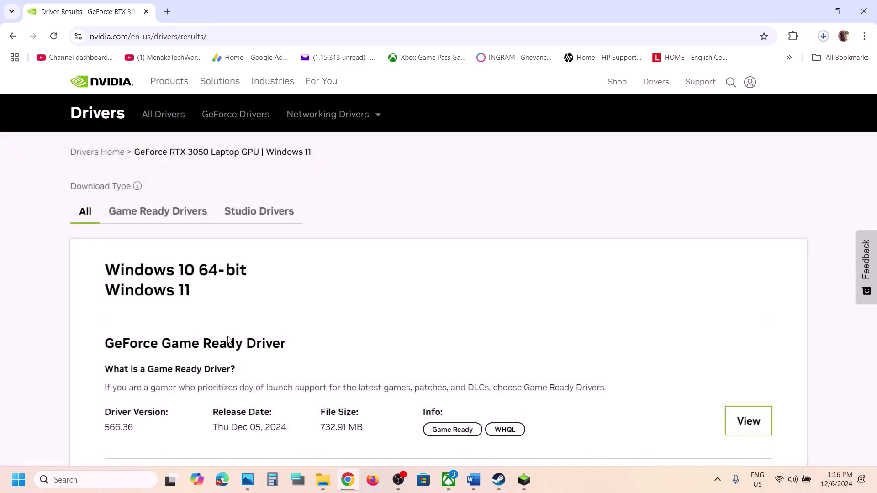
Open the GeForce Game Ready Driver 566.36 details and download the driver.
scroll(146, 349, down, 2)
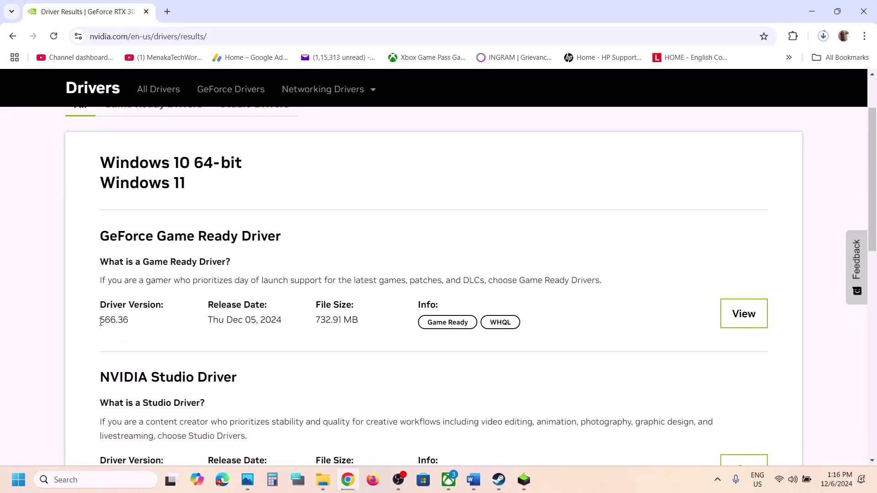
double_click(125, 319)
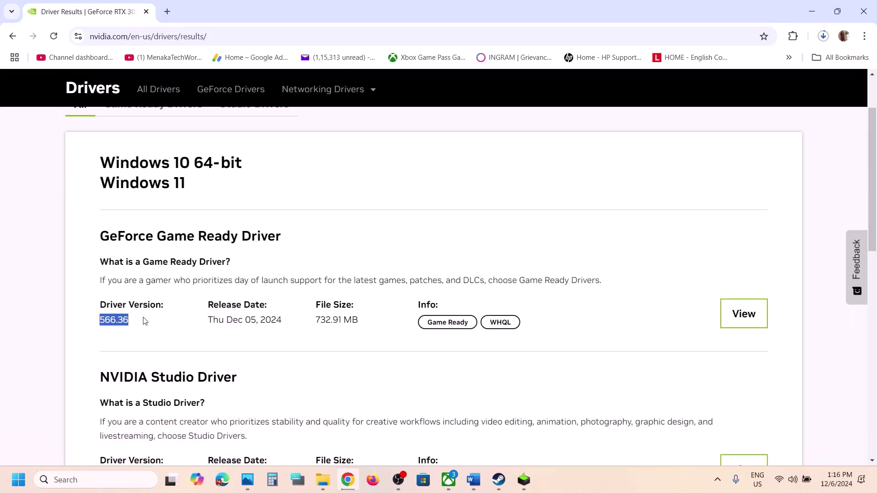
click(742, 309)
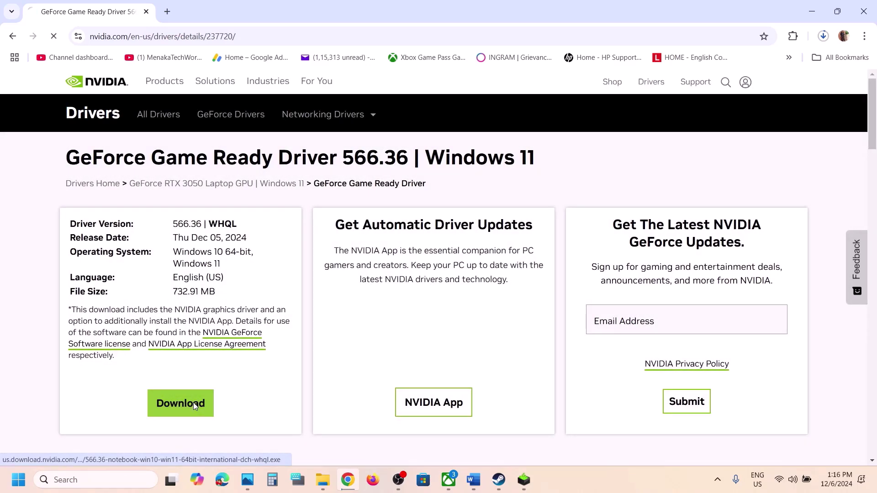
click(195, 406)
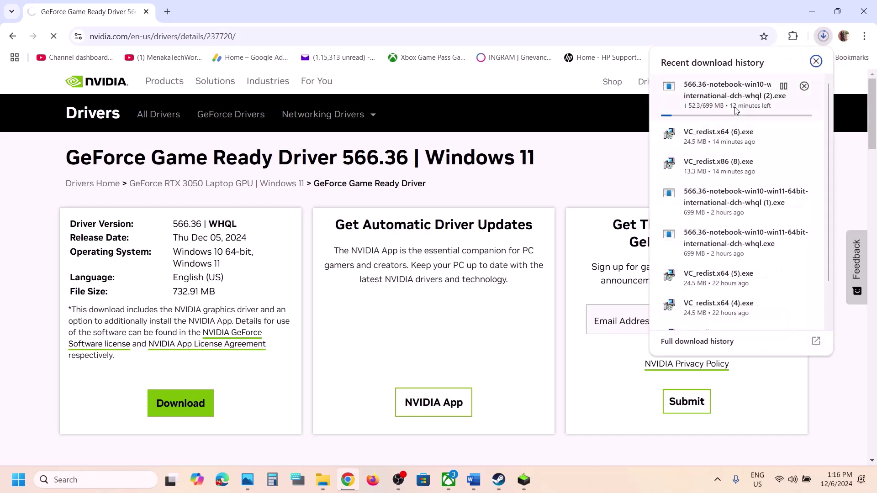
In the NVIDIA Installer, accept the license and start a Custom (Advanced) installation of the driver and NVIDIA App as a clean installation.
click(525, 479)
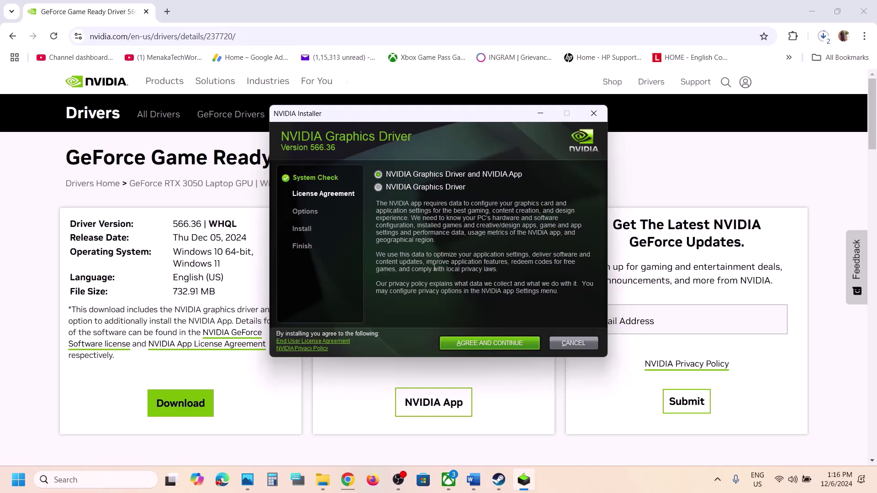
click(467, 343)
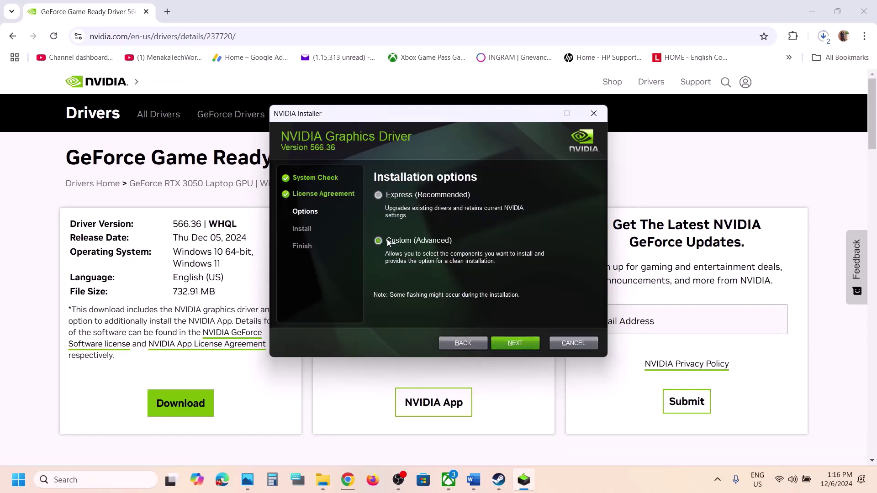
click(506, 347)
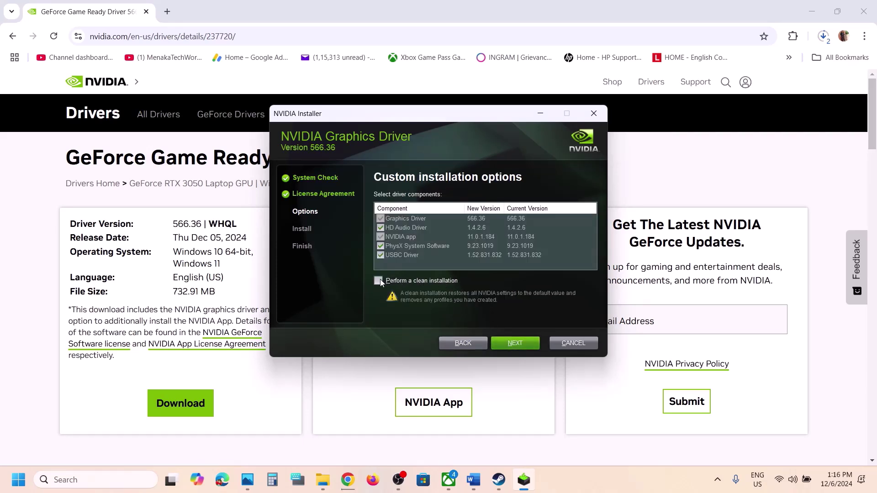
click(521, 345)
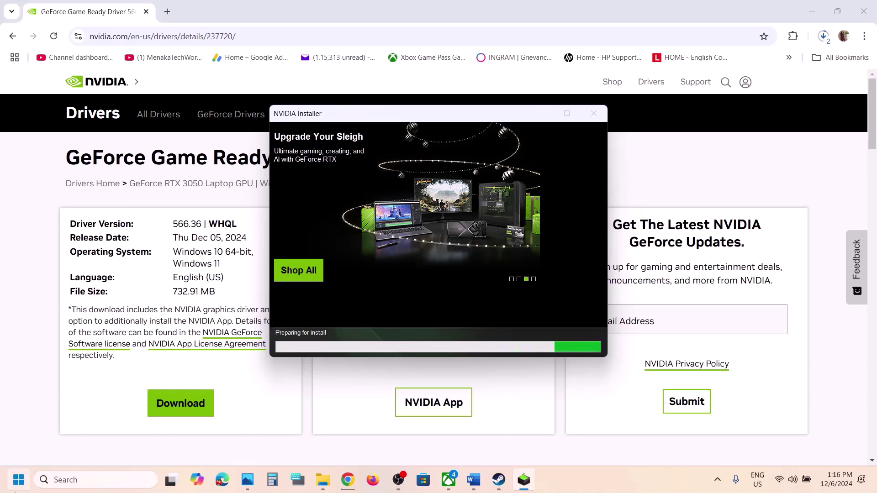
View the Windows power options, including Restart, and dismiss them without choosing any.
click(19, 480)
click(341, 445)
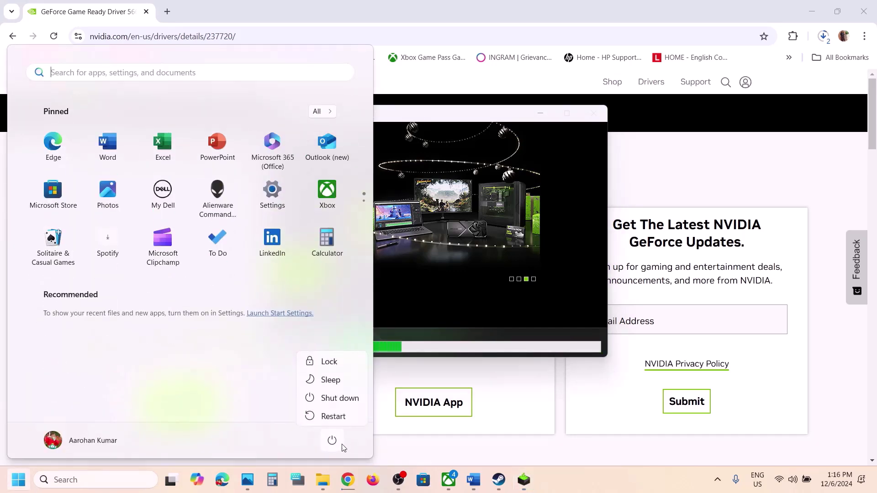
click(555, 411)
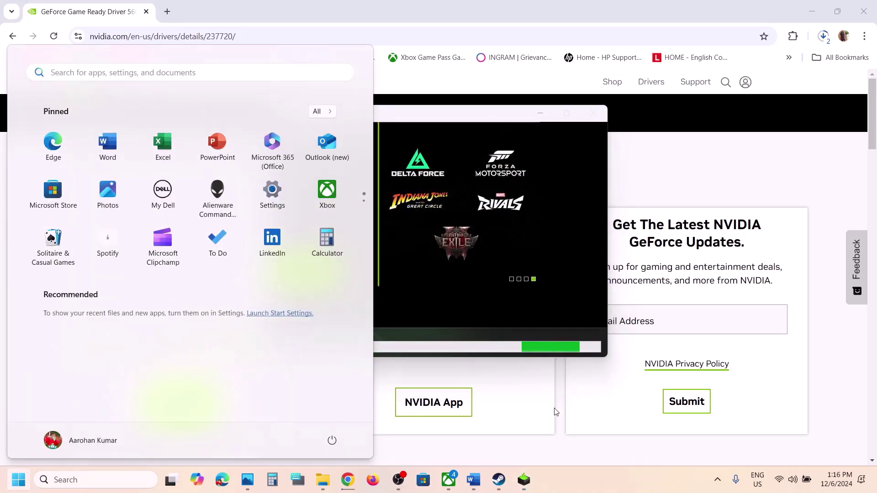
click(558, 411)
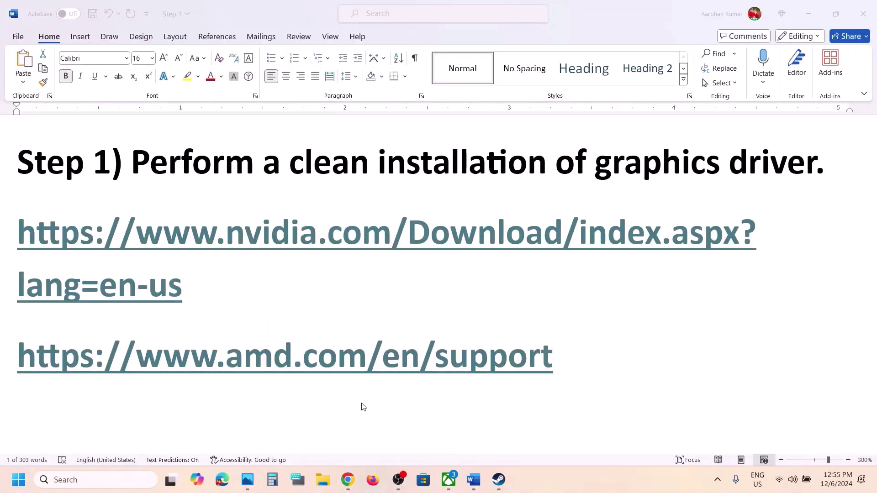
Review the AMD support link under Step 1 and continue to Step 2 in the Word document.
scroll(360, 405, down, 1)
scroll(361, 405, up, 1)
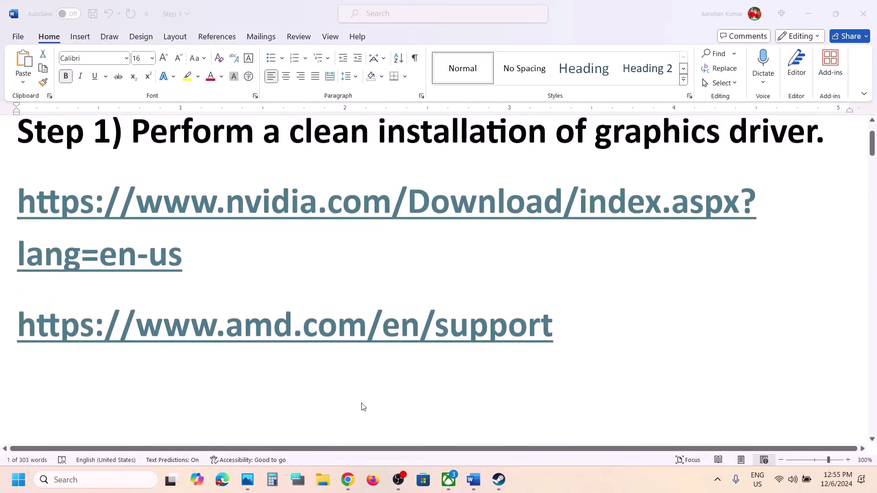
triple_click(252, 350)
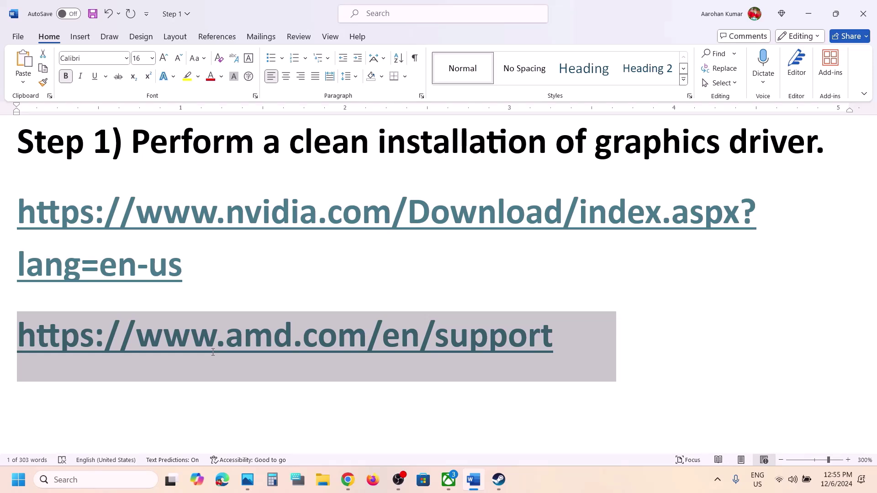
scroll(212, 352, down, 3)
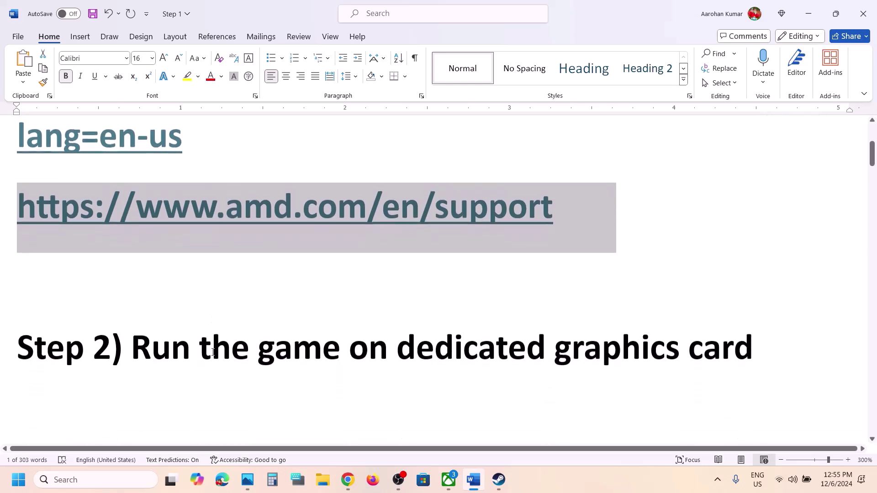
Copy the word "graphics" from the Step 2 heading, search Windows for it, and open Graphics settings.
double_click(274, 338)
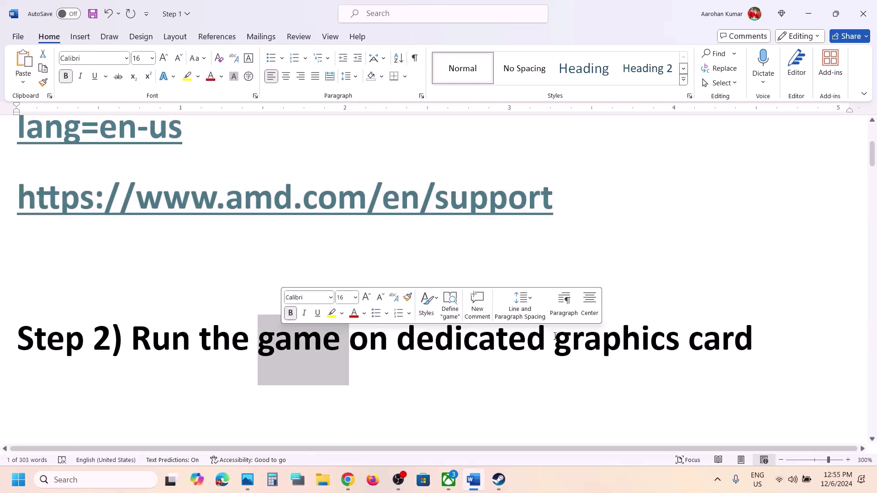
double_click(618, 347)
key(ctrl+c)
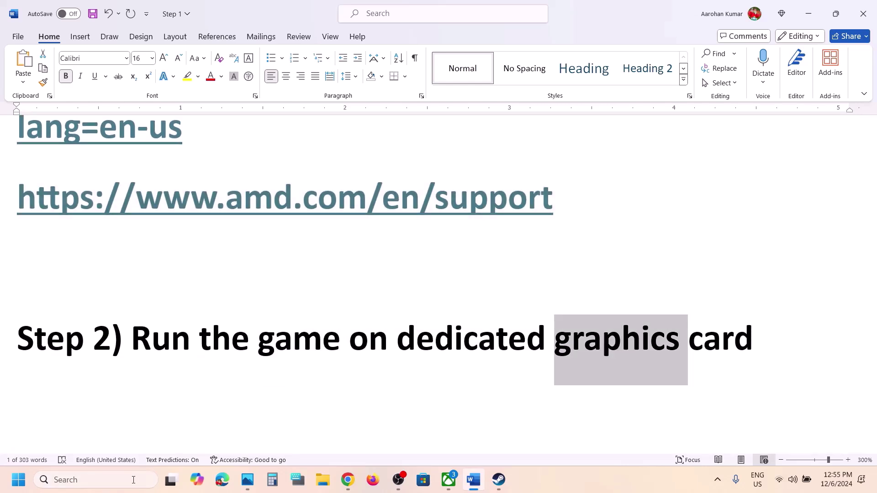
click(133, 483)
key(ctrl+v)
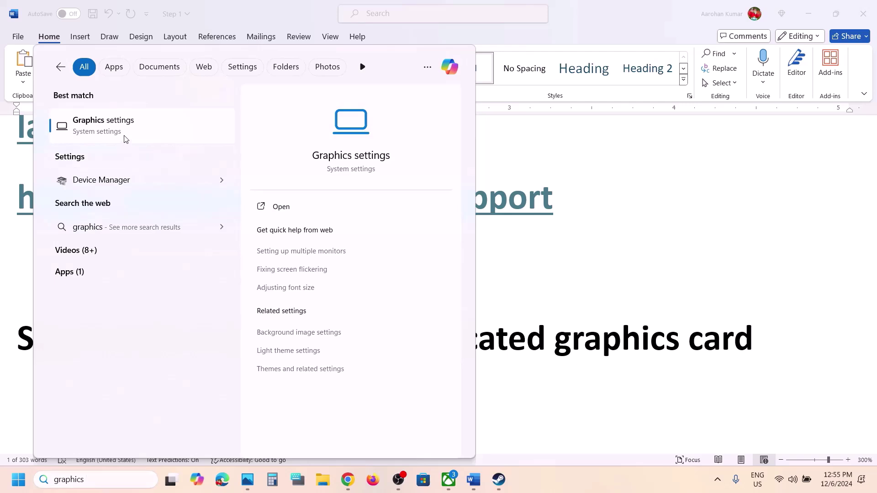
click(125, 137)
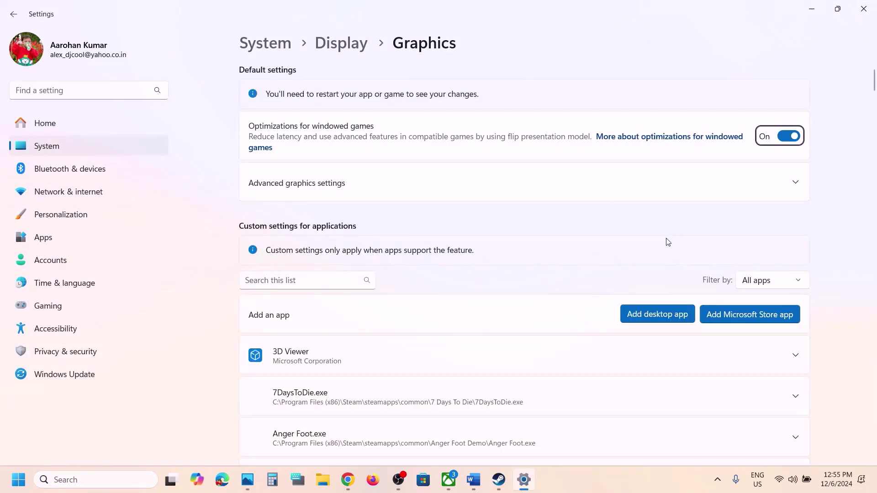
Start adding a desktop app to the custom graphics settings and browse to C:\Program Files (x86)\Steam\steamapps\common.
click(648, 313)
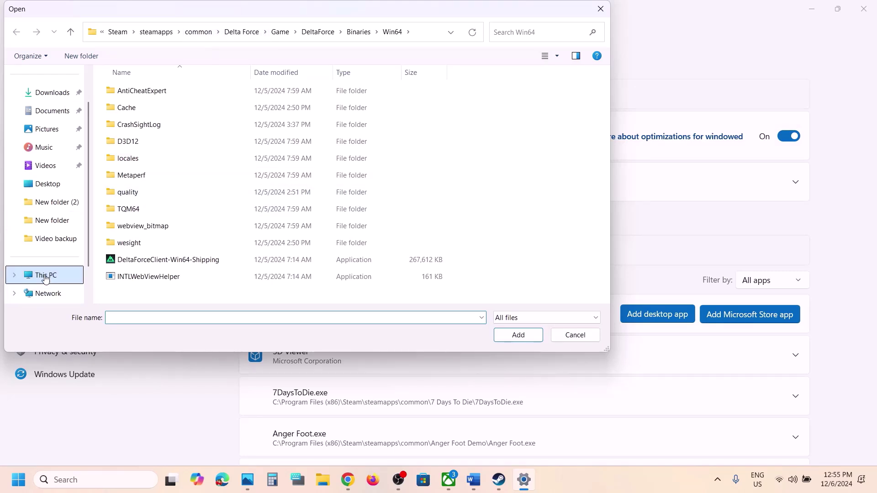
click(41, 276)
double_click(185, 99)
scroll(183, 97, down, 3)
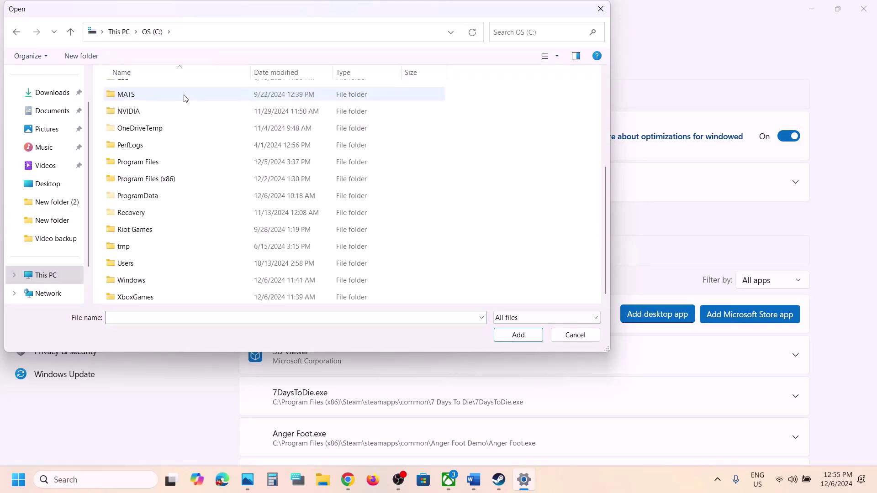
double_click(169, 182)
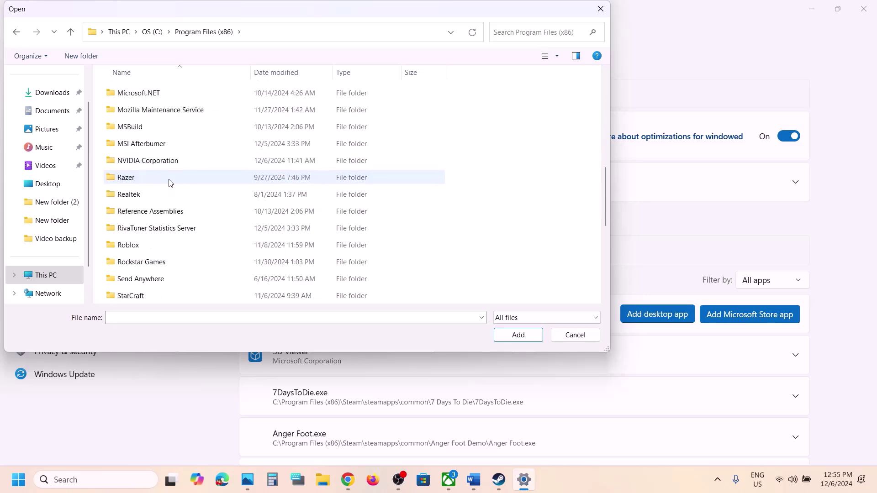
scroll(164, 196, down, 1)
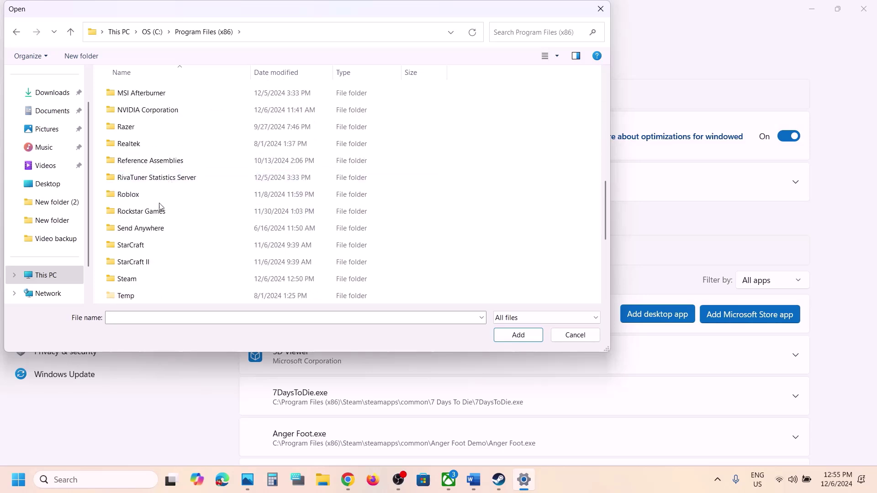
double_click(133, 279)
scroll(168, 197, down, 3)
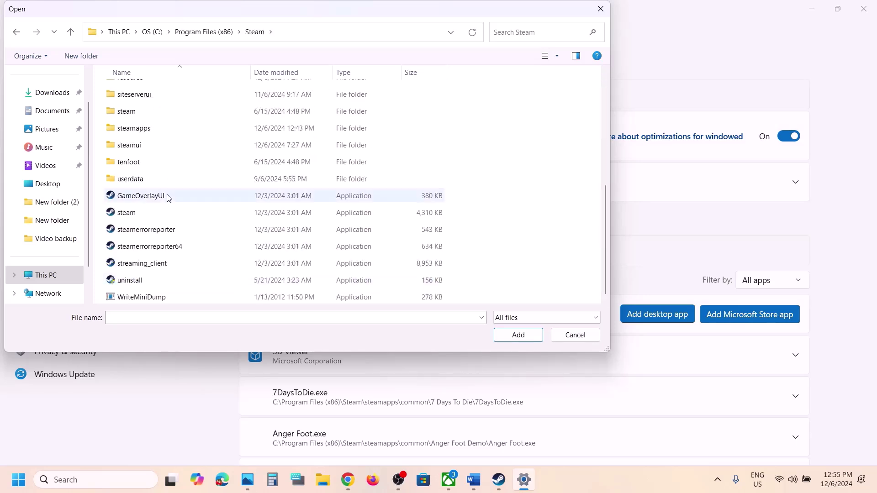
double_click(152, 131)
click(155, 92)
double_click(154, 92)
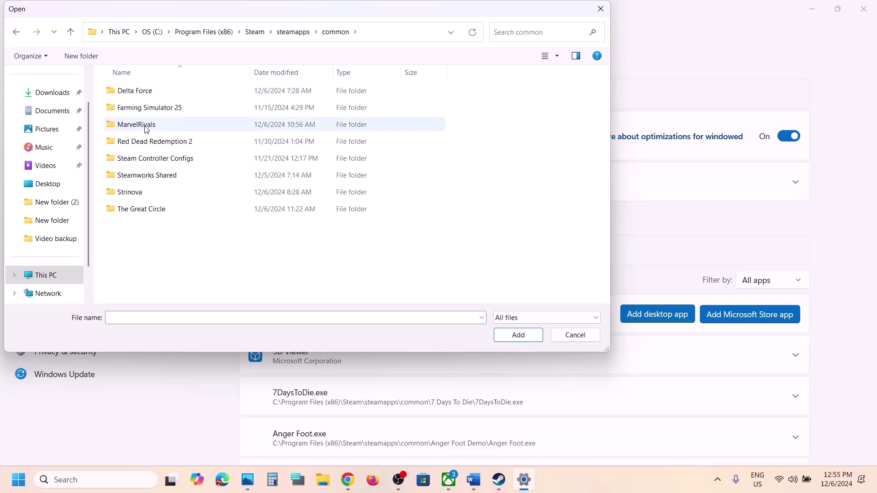
Add the TheGreatCircle application from The Great Circle folder to the custom graphics settings list.
double_click(142, 210)
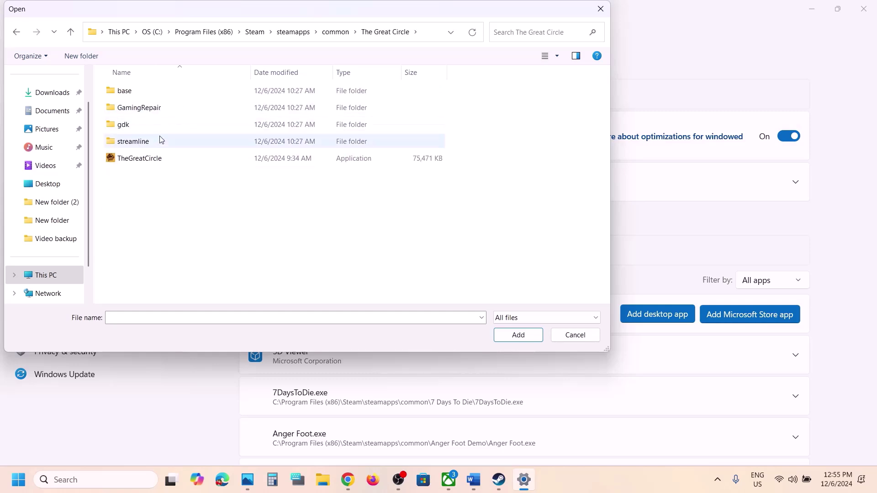
click(142, 160)
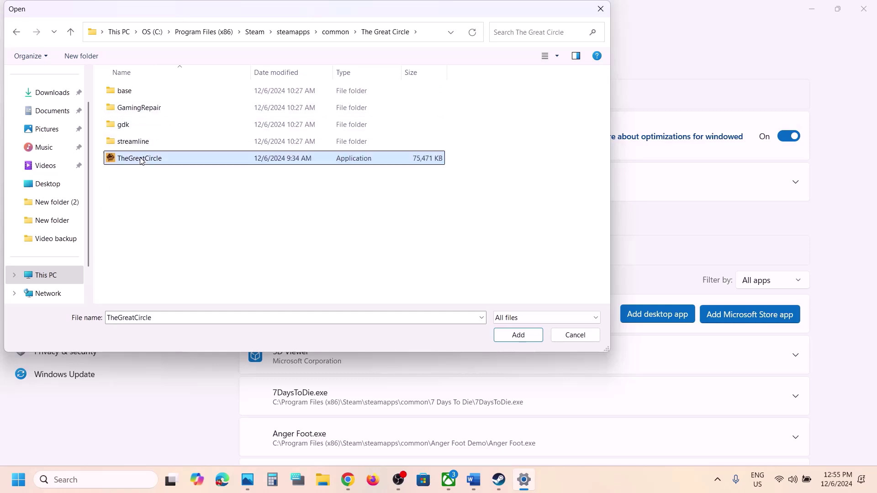
click(499, 334)
Set the GPU preference of Indiana Jones and The Great Circle to High Performance (NVIDIA GeForce RTX 3050 Laptop GPU) and close Settings.
scroll(411, 333, down, 10)
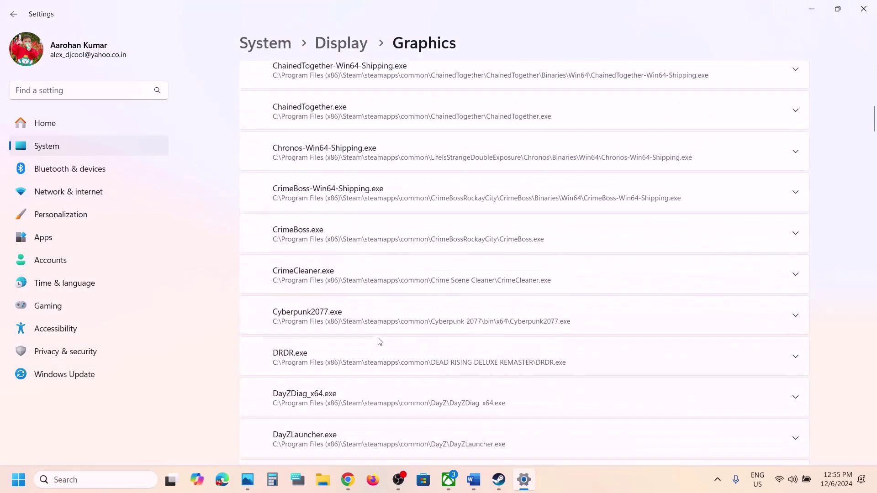
scroll(378, 342, down, 20)
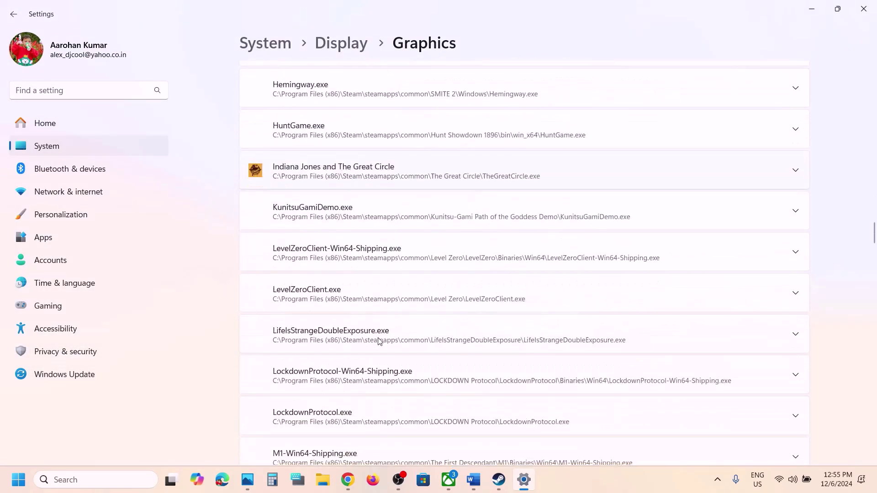
scroll(378, 341, down, 1)
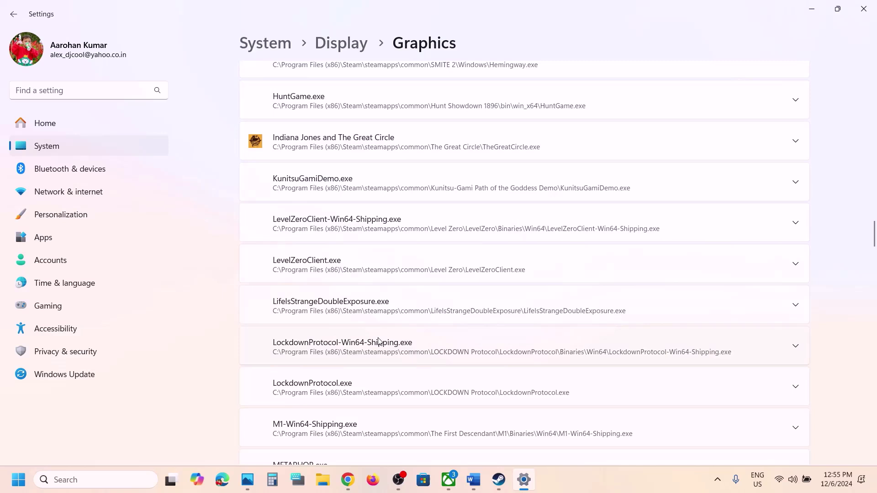
click(368, 152)
scroll(368, 153, up, 1)
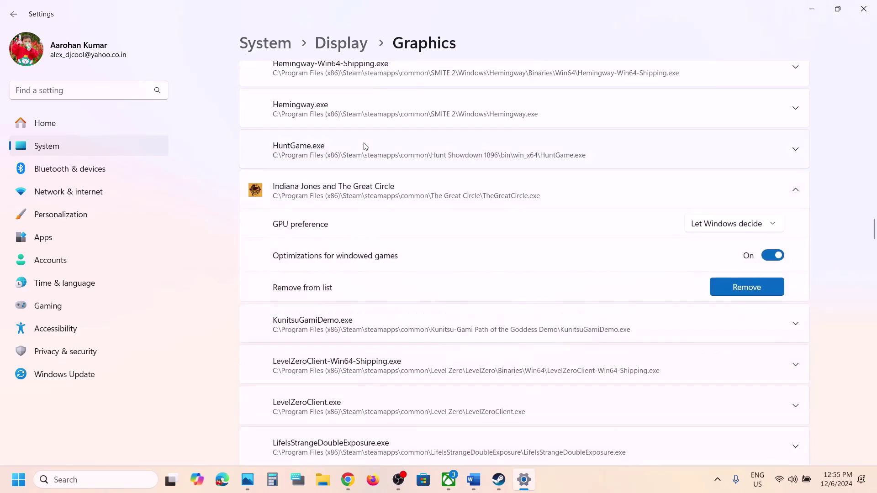
click(726, 226)
click(695, 270)
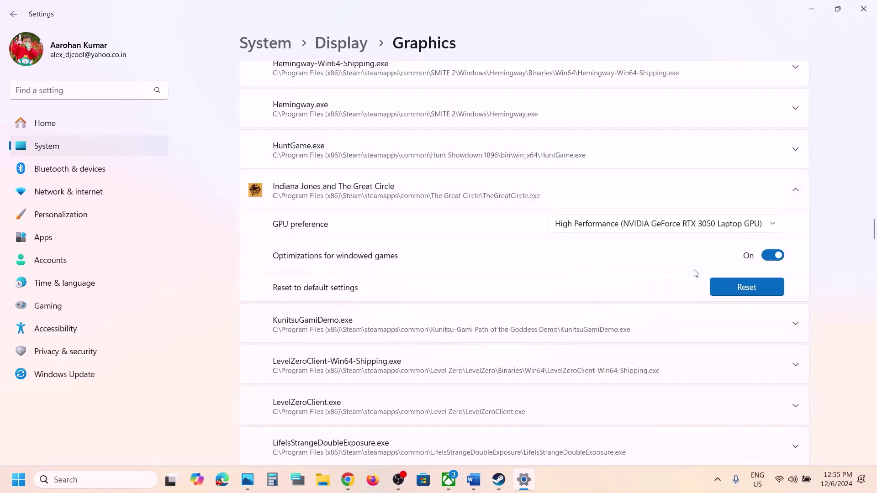
click(869, 19)
Highlight the Step 3 instruction in the Word document, and check for updates in the Windows Update settings.
scroll(350, 289, down, 4)
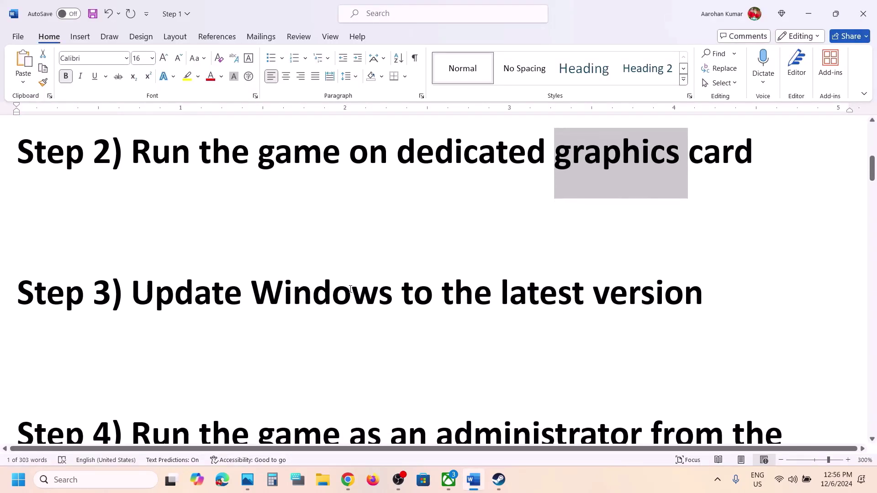
drag(145, 294, 641, 305)
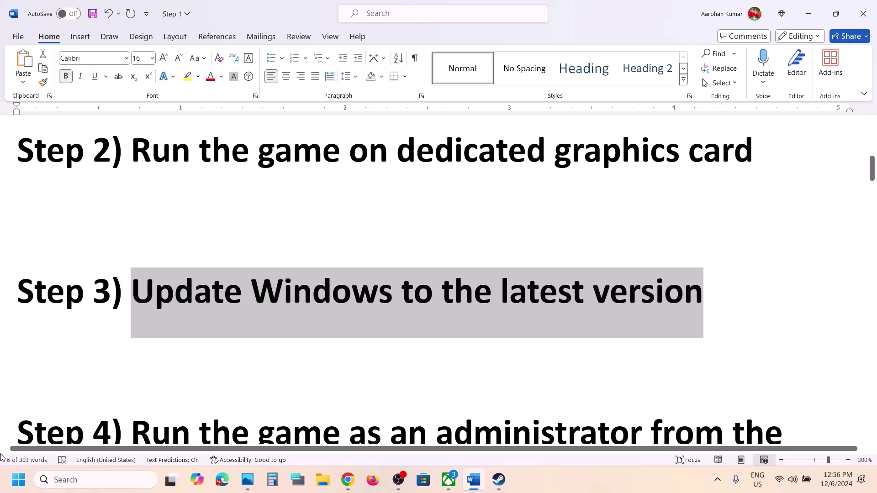
click(17, 479)
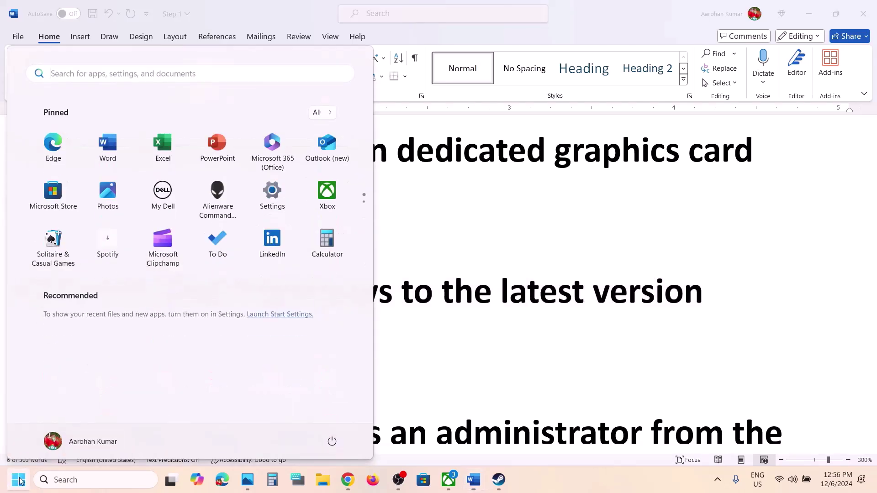
click(267, 209)
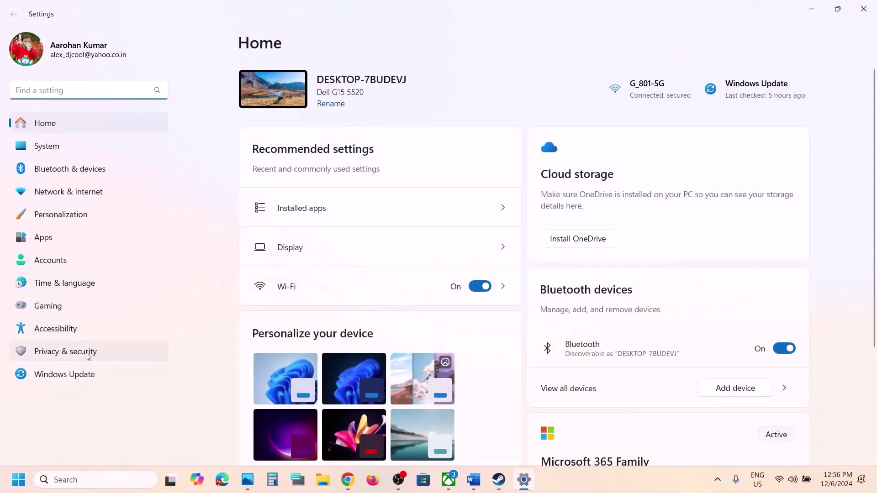
click(87, 383)
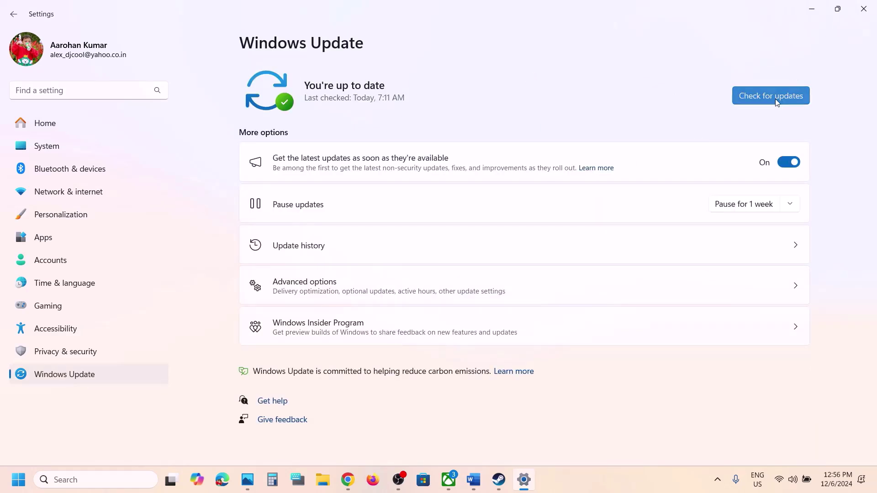
click(776, 100)
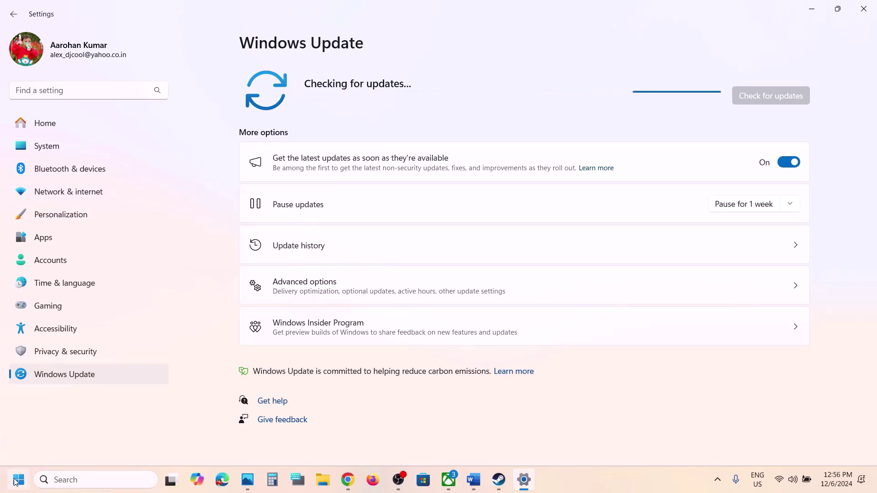
View the Windows power options, including Restart, and dismiss them while the update check runs.
key(super)
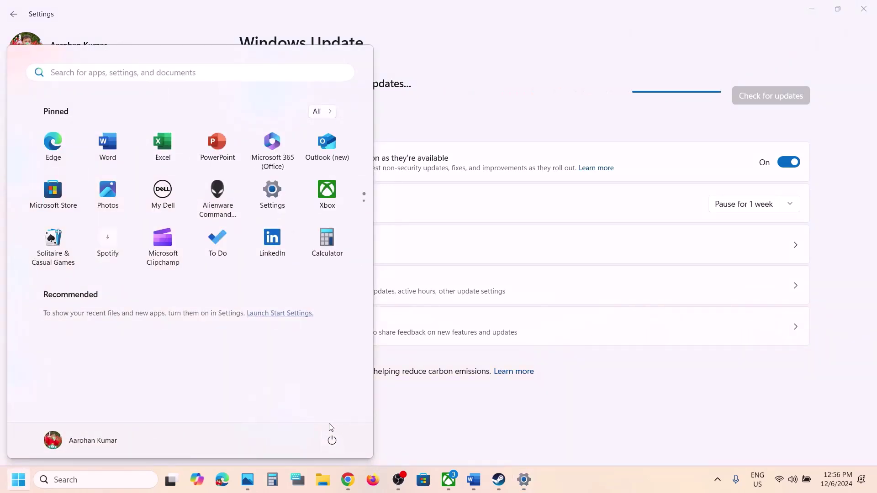
click(332, 440)
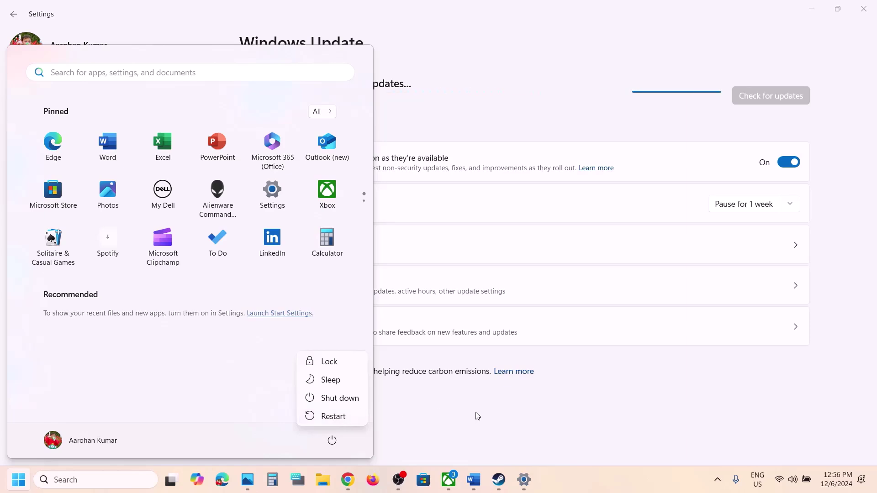
key(Escape)
key(Escape)
Return to the Word document and highlight the Step 4 instruction about running the game as an administrator.
key(alt+Tab)
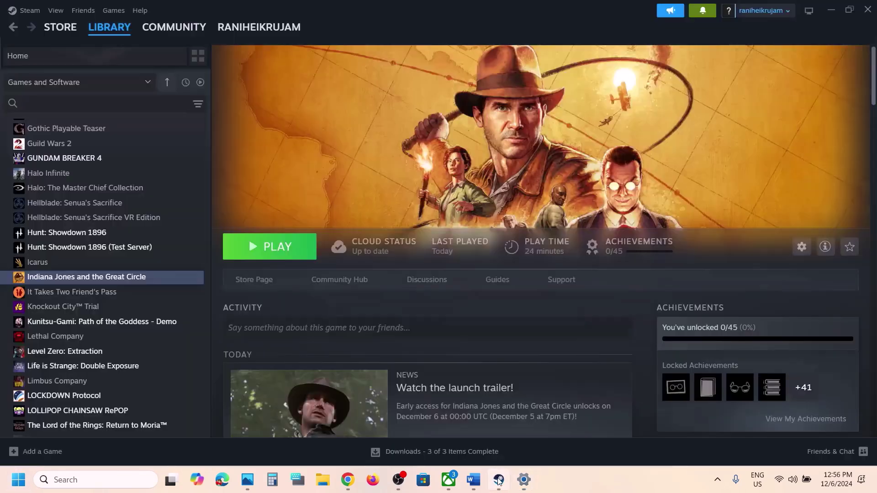
click(473, 480)
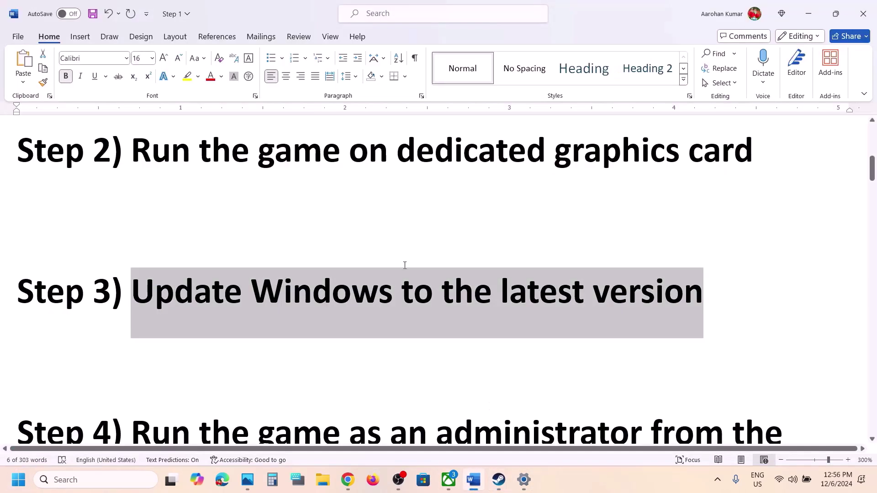
scroll(401, 264, down, 2)
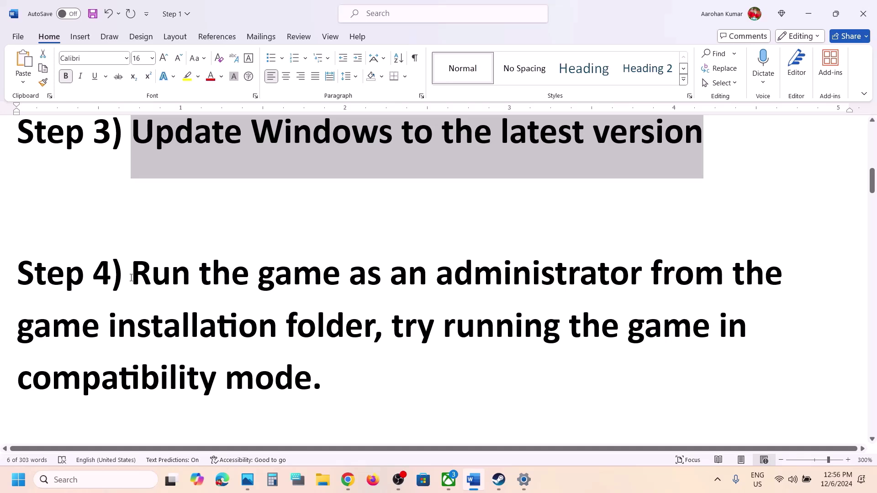
drag(131, 277, 325, 329)
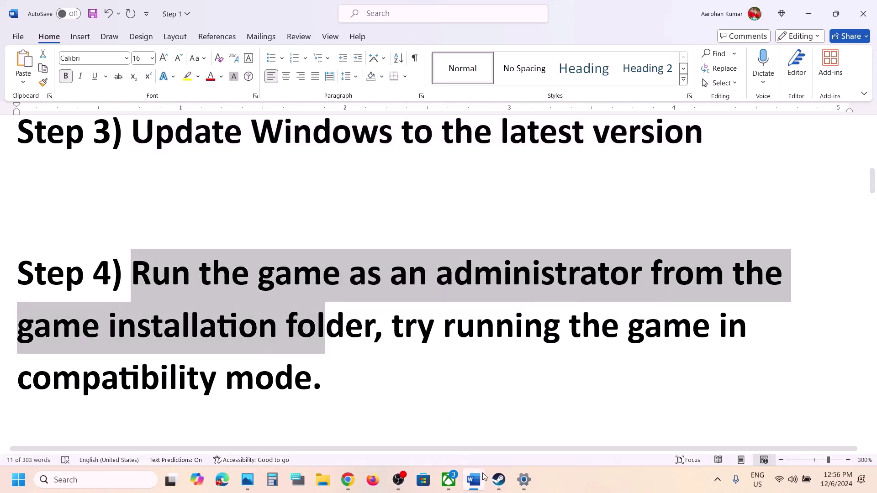
Switch to Steam and browse the local files of Indiana Jones and the Great Circle.
click(498, 479)
right_click(135, 283)
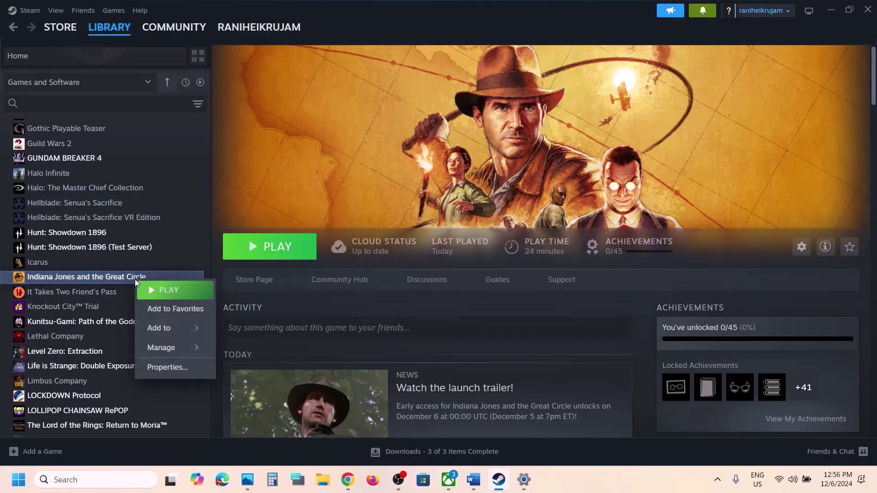
mouse_move(187, 347)
click(272, 372)
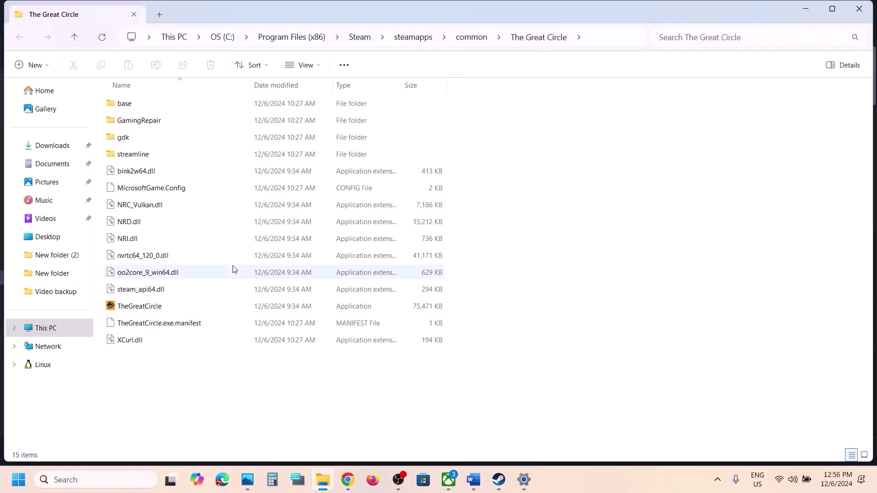
In the compatibility properties of the TheGreatCircle application, enable running it as an administrator and apply the change.
click(147, 306)
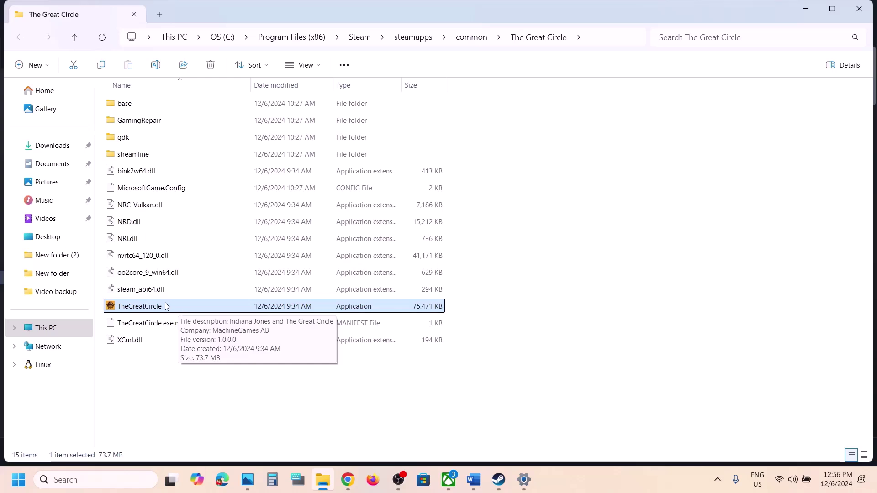
right_click(158, 307)
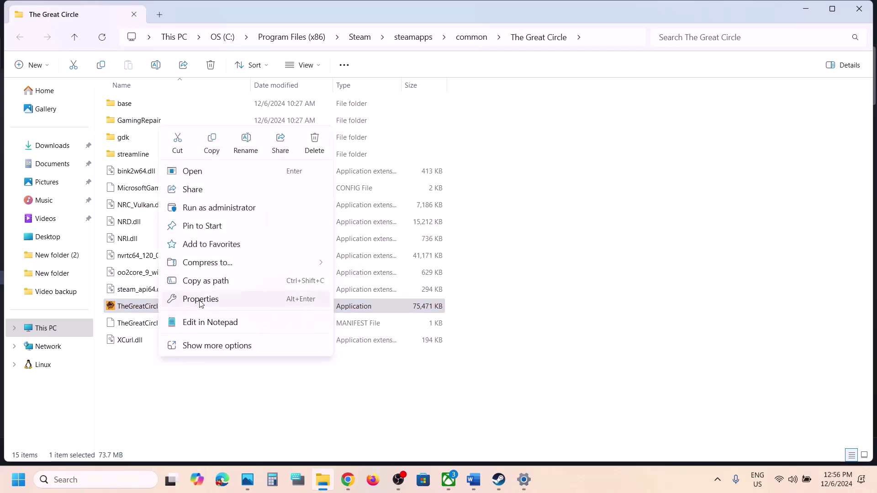
click(199, 300)
click(284, 180)
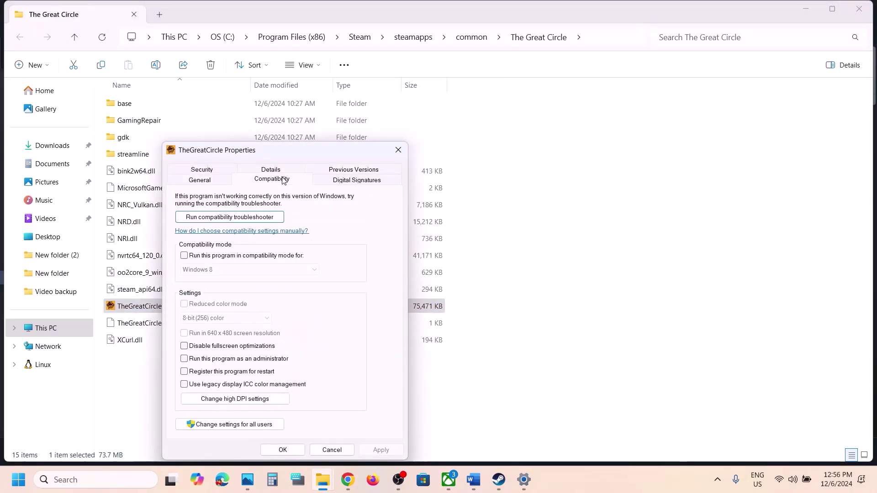
drag(282, 151, 291, 89)
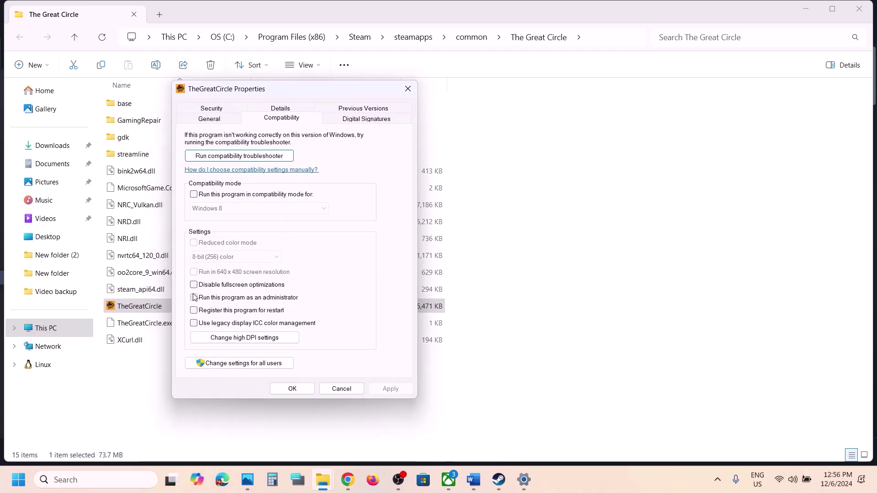
click(391, 389)
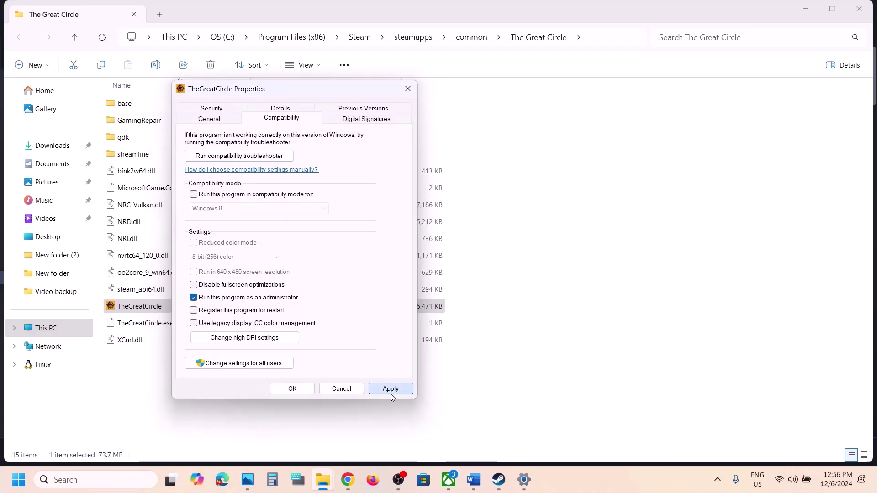
click(293, 389)
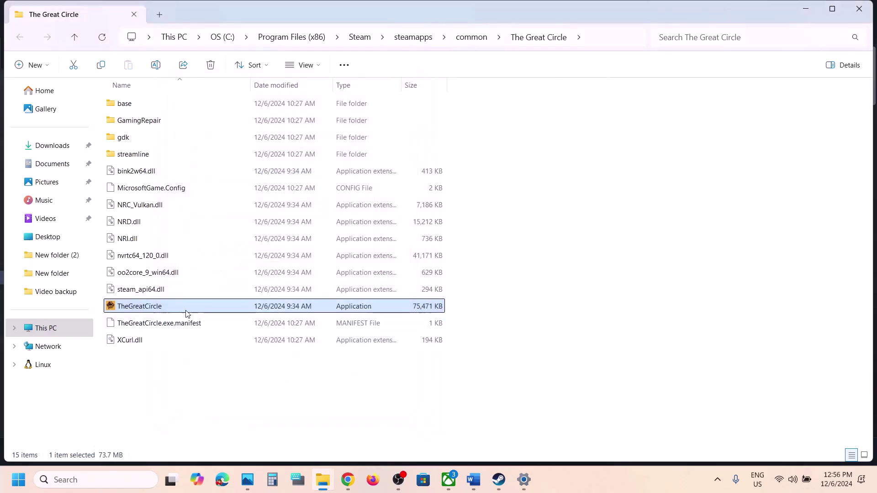
In the compatibility properties of the TheGreatCircle application, enable compatibility mode for Windows 8 and apply the change.
right_click(163, 306)
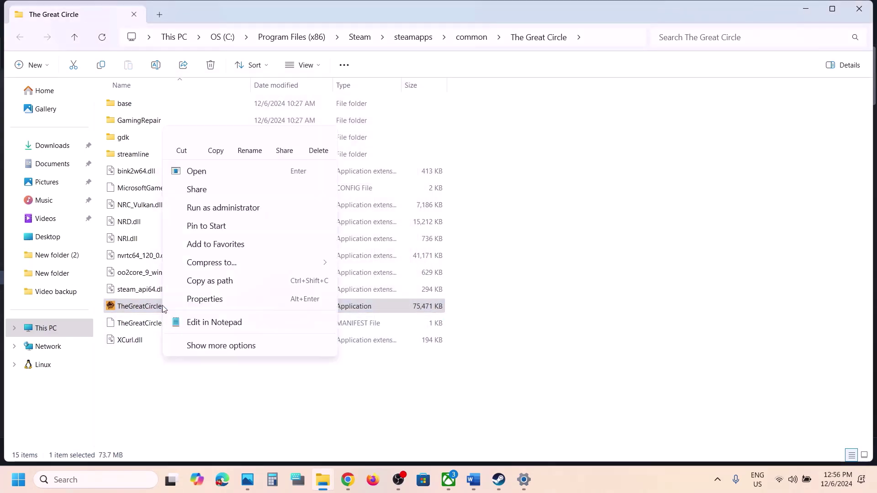
click(218, 298)
click(260, 180)
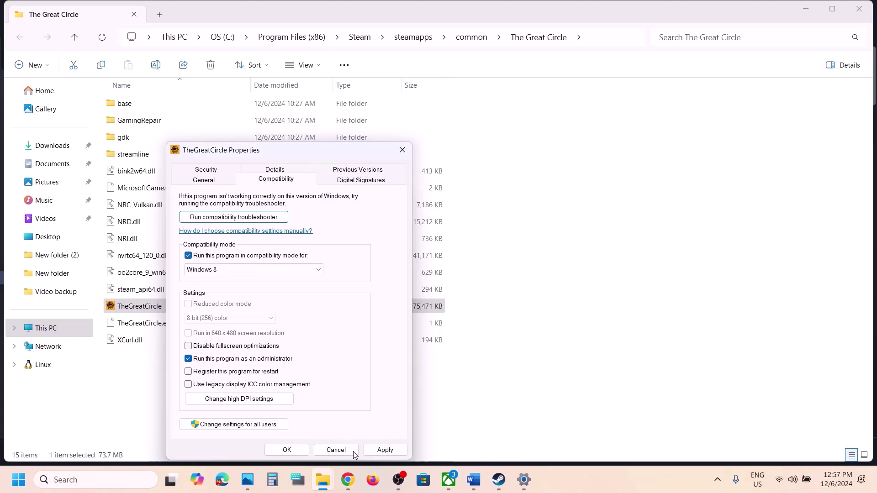
click(385, 450)
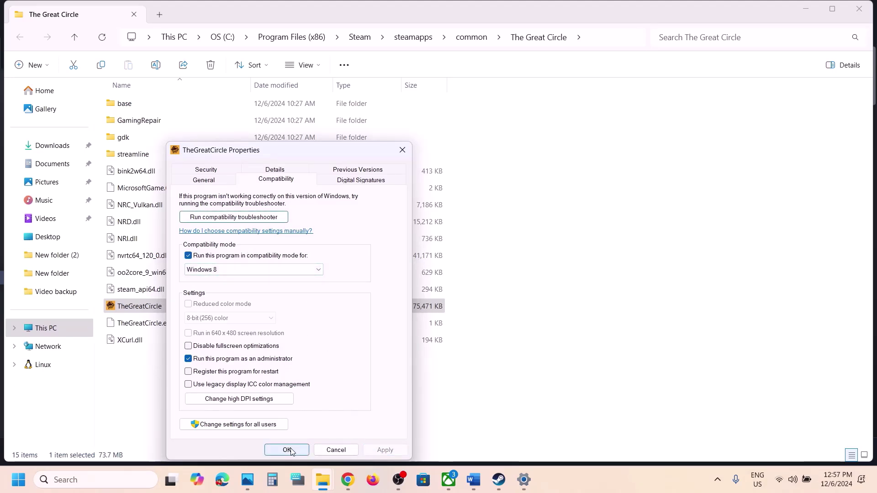
Change the compatibility mode to Windows 7, disable fullscreen optimizations, and apply and confirm the settings.
click(244, 270)
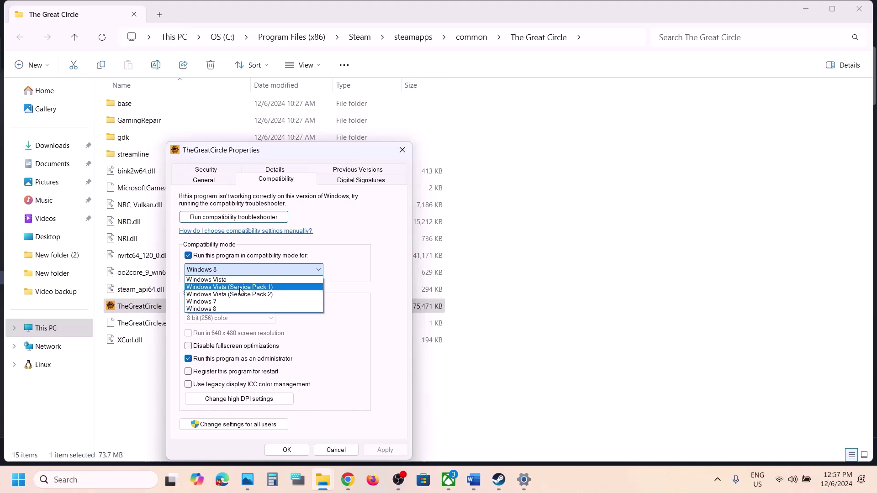
click(219, 301)
click(386, 450)
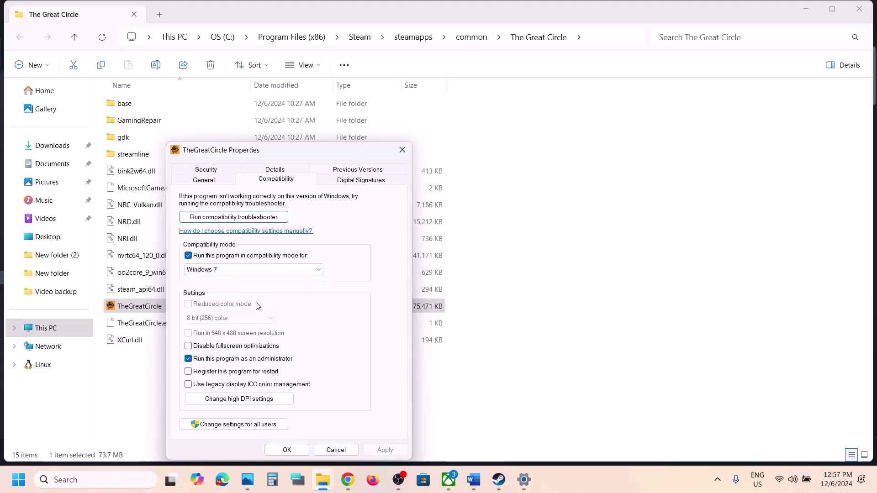
click(189, 346)
click(383, 451)
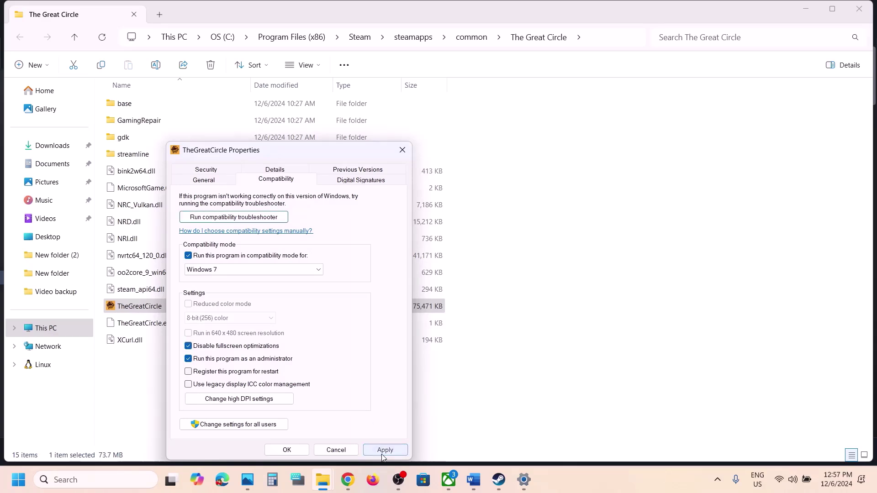
click(287, 450)
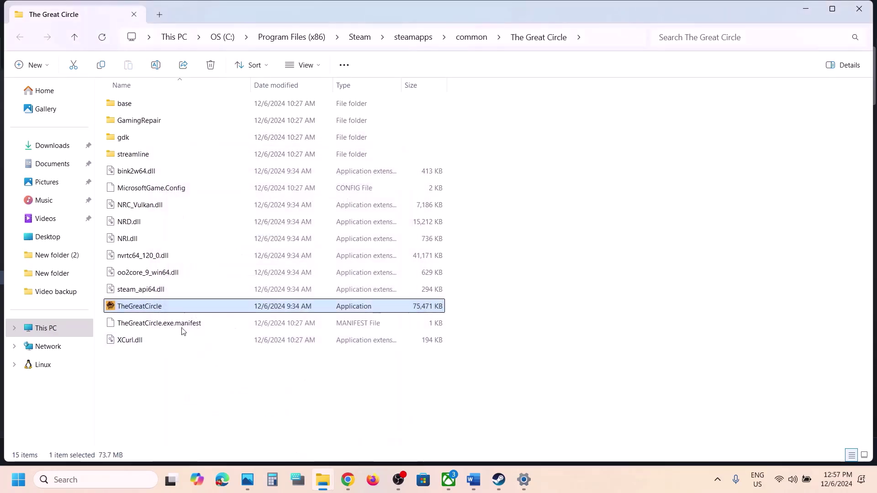
Clear the compatibility mode, fullscreen optimization and administrator options for the TheGreatCircle application, apply, and close the folder window.
right_click(173, 309)
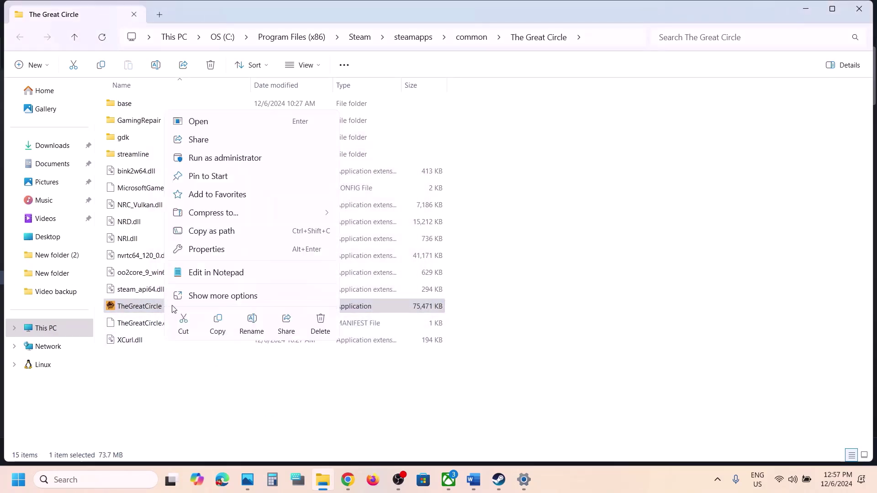
click(206, 249)
click(273, 181)
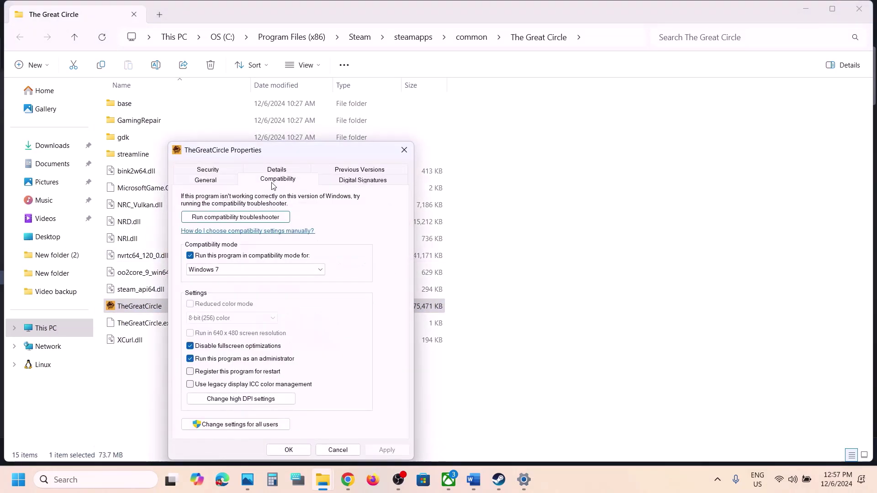
click(190, 255)
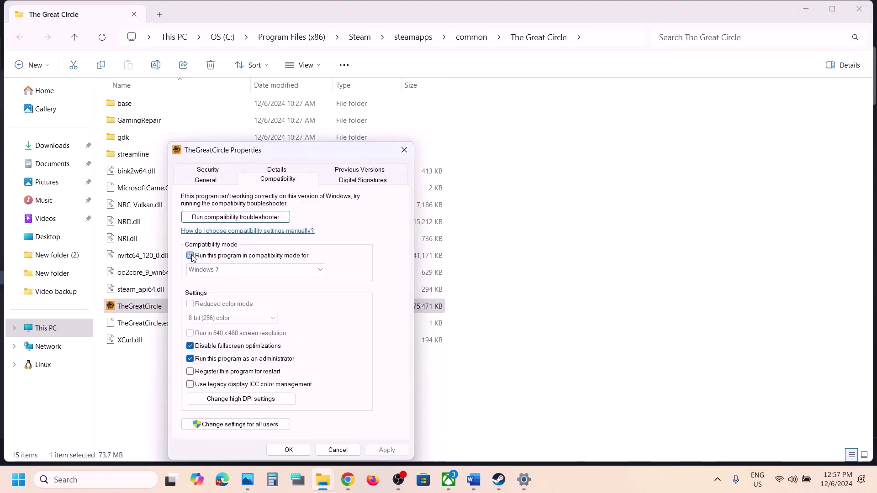
click(190, 358)
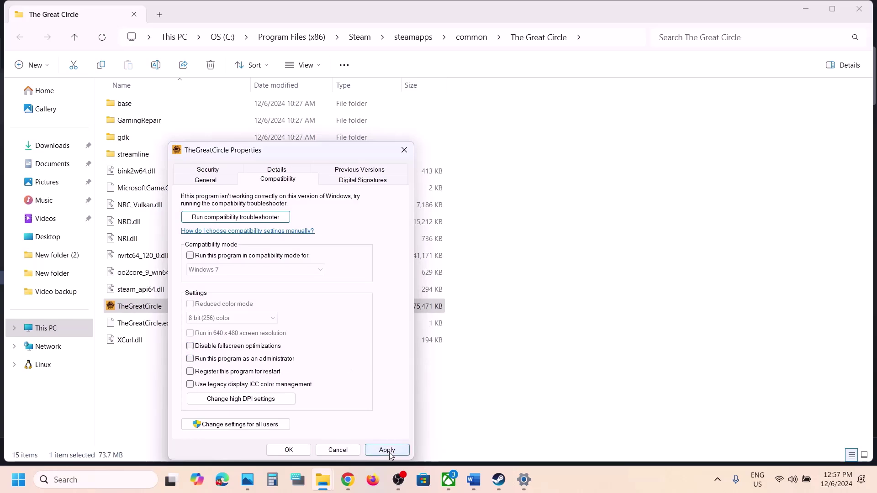
click(387, 449)
click(289, 448)
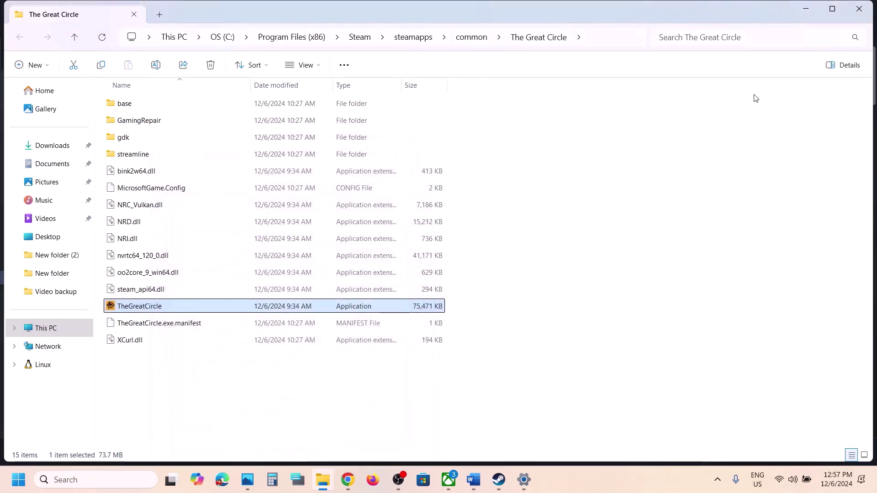
click(858, 8)
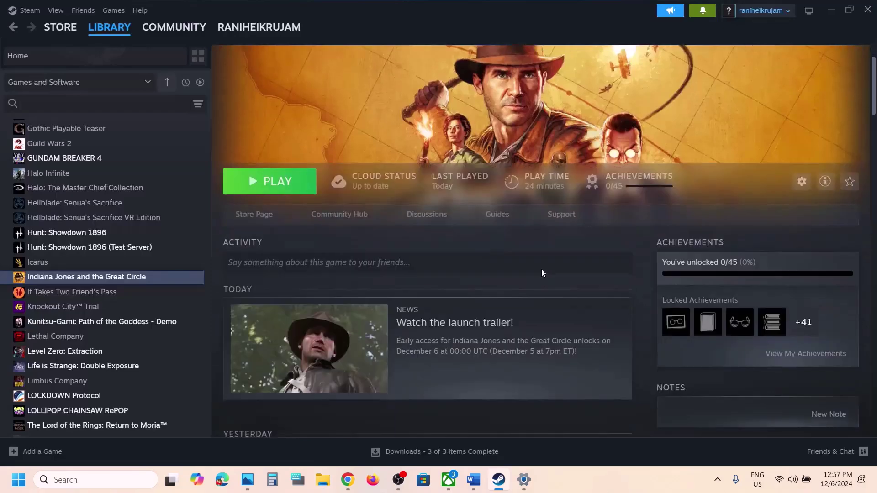
Read Step 5 in the Word document and view the file verification option in the Steam properties of Indiana Jones and the Great Circle.
click(473, 489)
scroll(399, 318, down, 4)
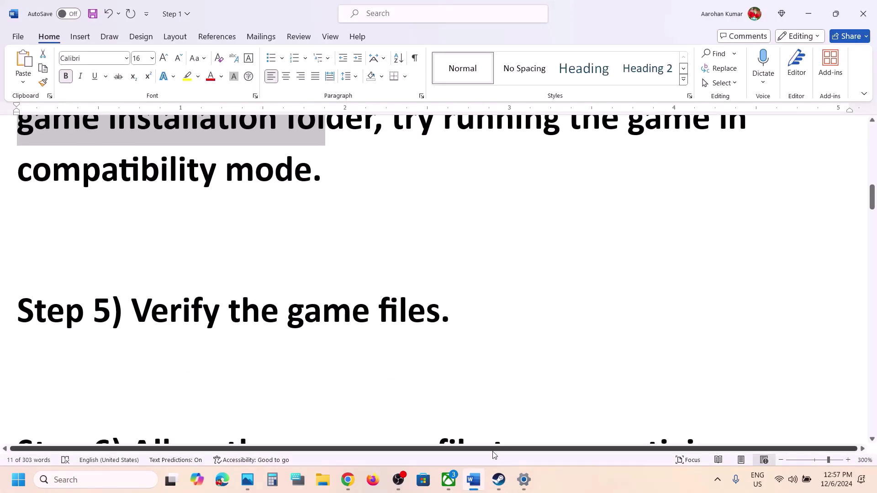
click(498, 479)
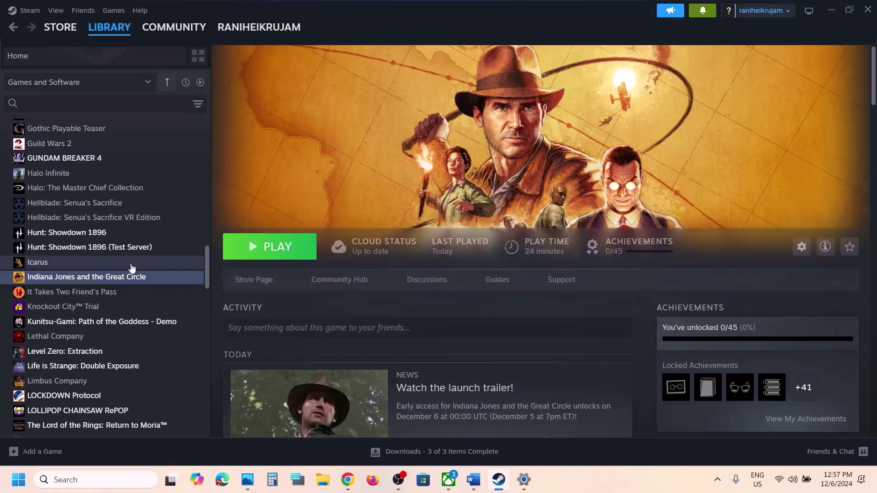
right_click(117, 278)
click(150, 364)
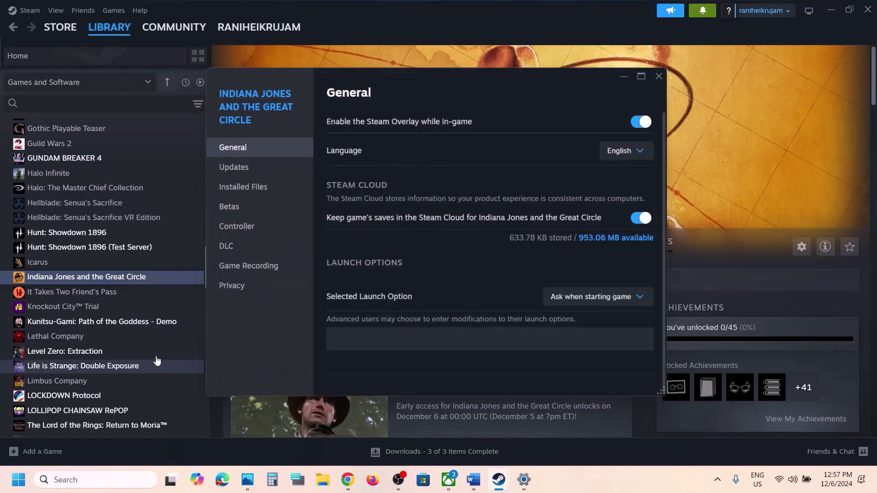
click(262, 193)
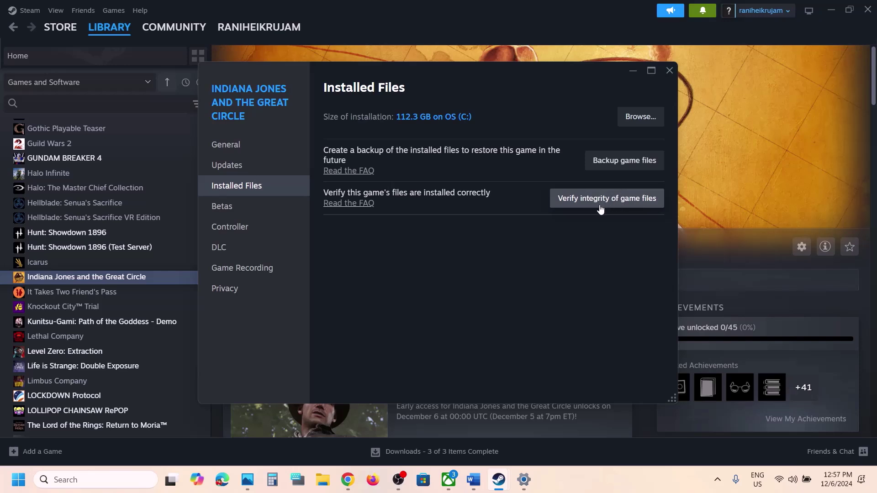
click(669, 71)
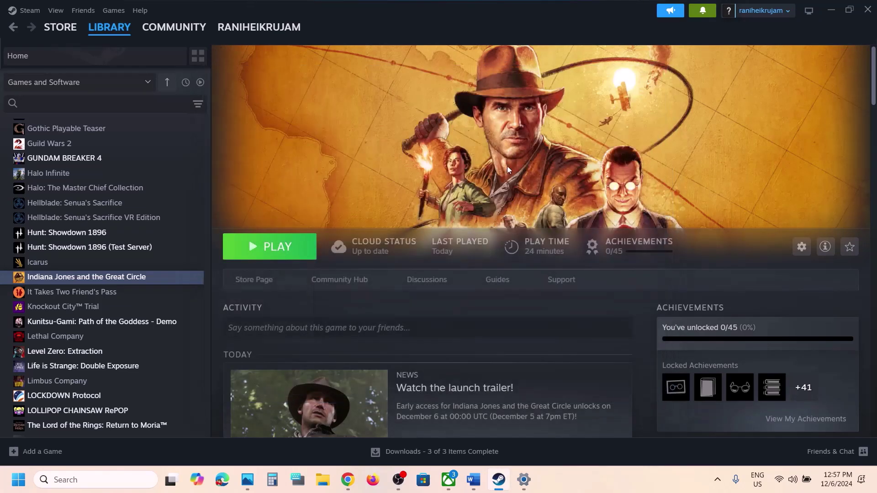
Return to the Word document and highlight the Step 6 instruction about allowing the game exe through antivirus, Windows Security and Firewall.
click(473, 479)
scroll(372, 310, down, 3)
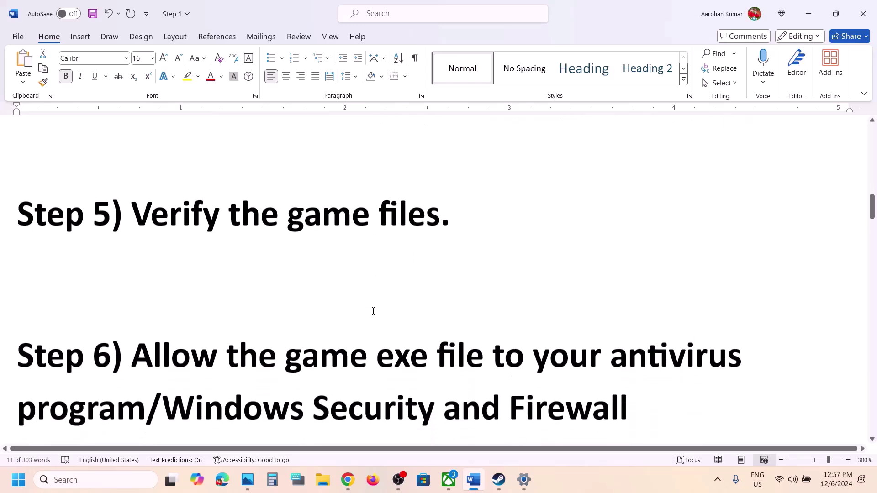
drag(139, 267, 149, 321)
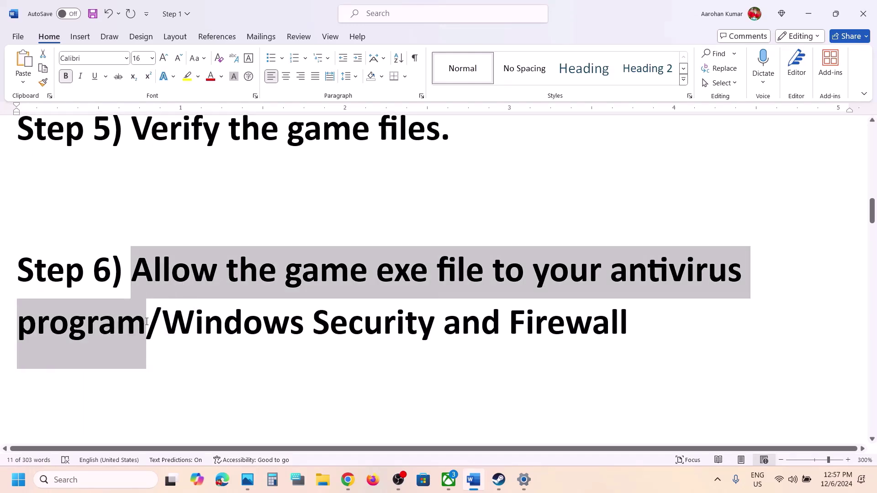
click(193, 335)
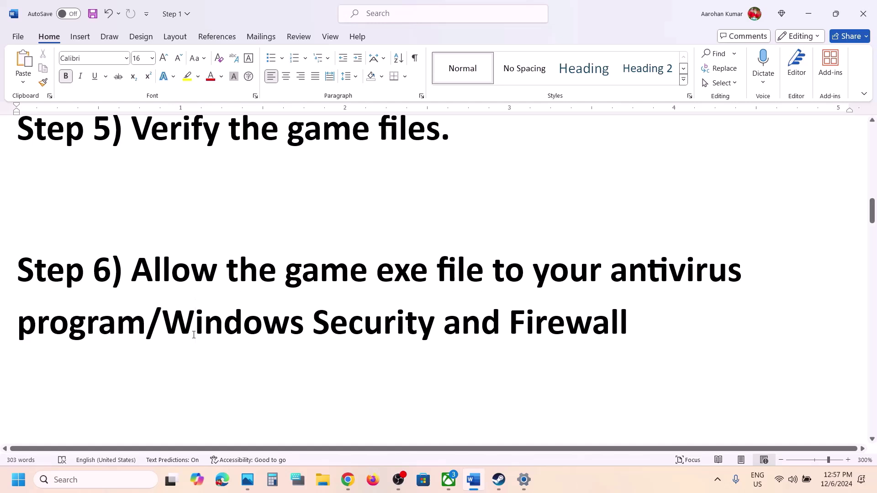
drag(133, 270, 146, 322)
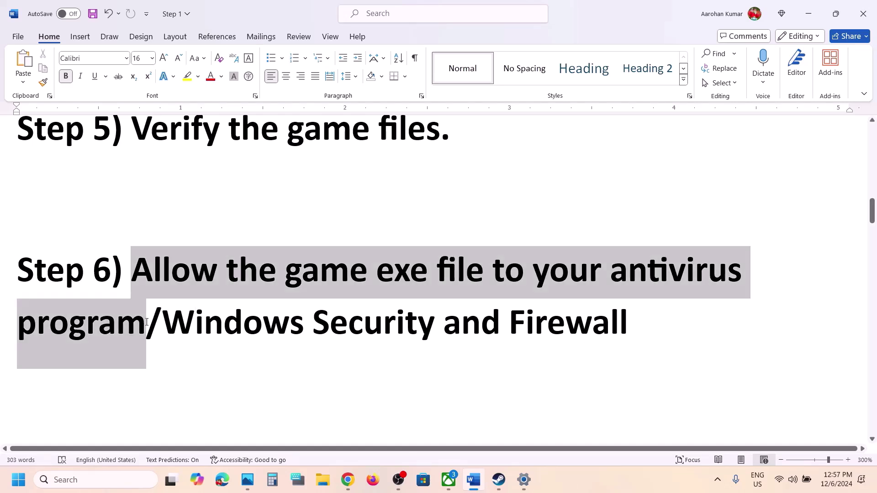
click(145, 324)
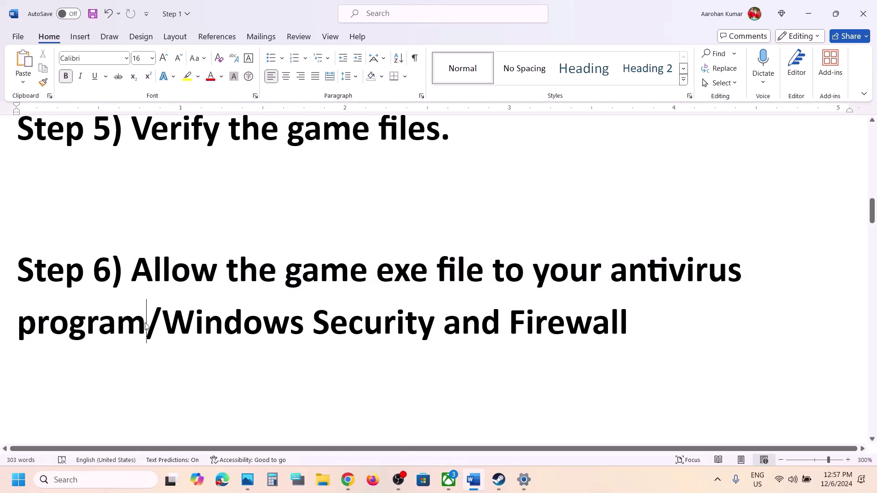
drag(144, 275, 576, 299)
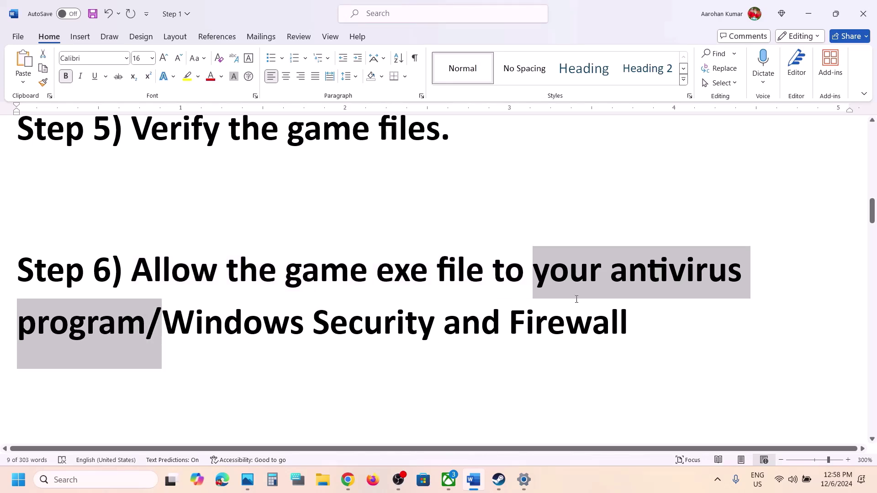
drag(163, 323, 628, 324)
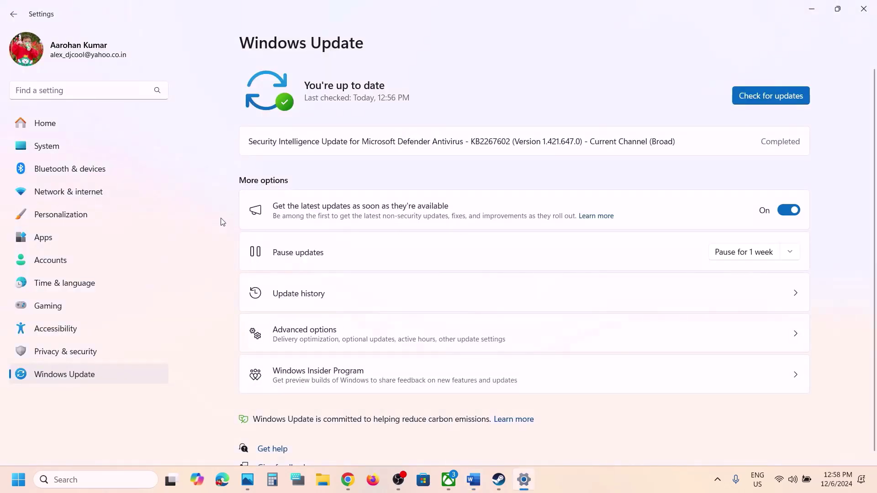
Switch to Windows Settings and open the Windows Security ransomware protection page for allowing an app through Controlled folder access.
click(80, 351)
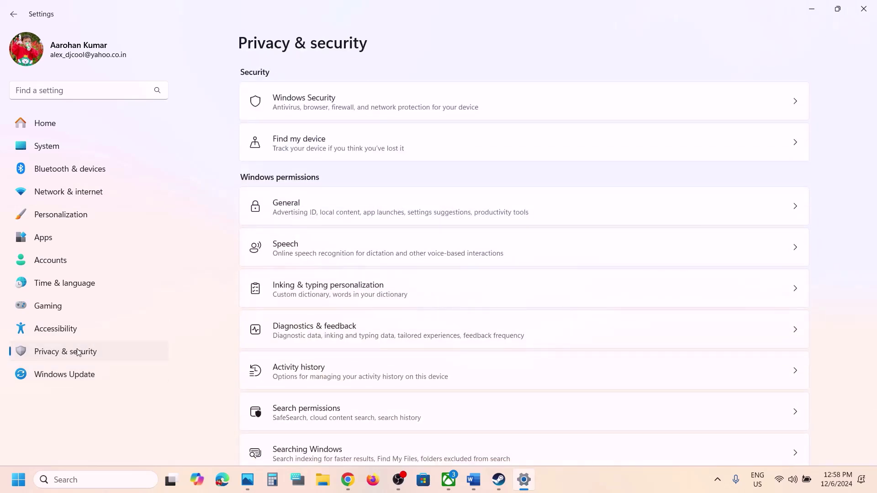
click(336, 110)
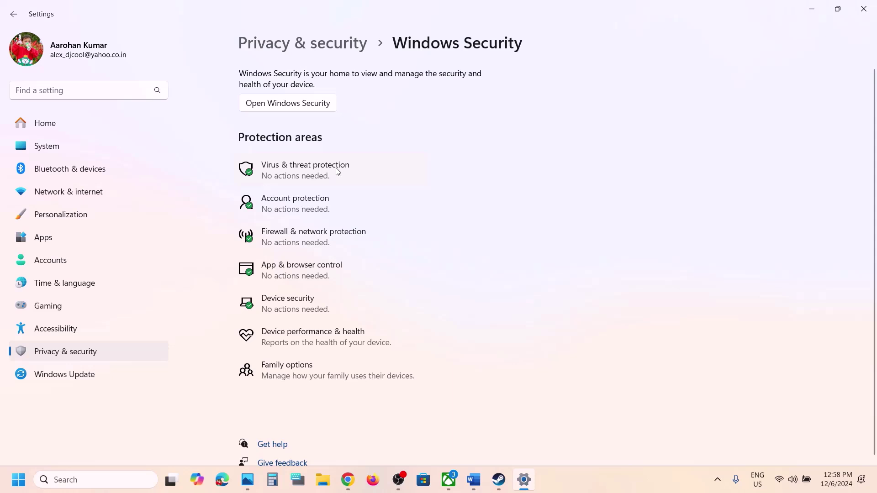
click(338, 171)
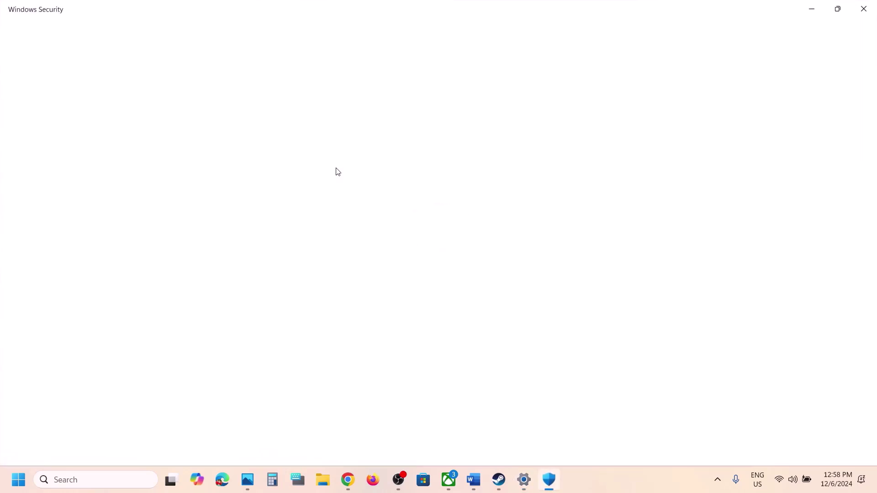
scroll(335, 172, down, 3)
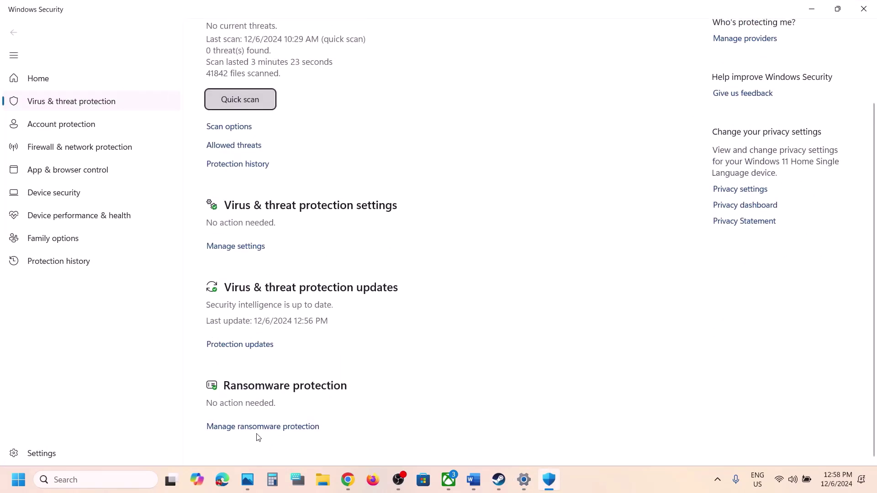
click(274, 427)
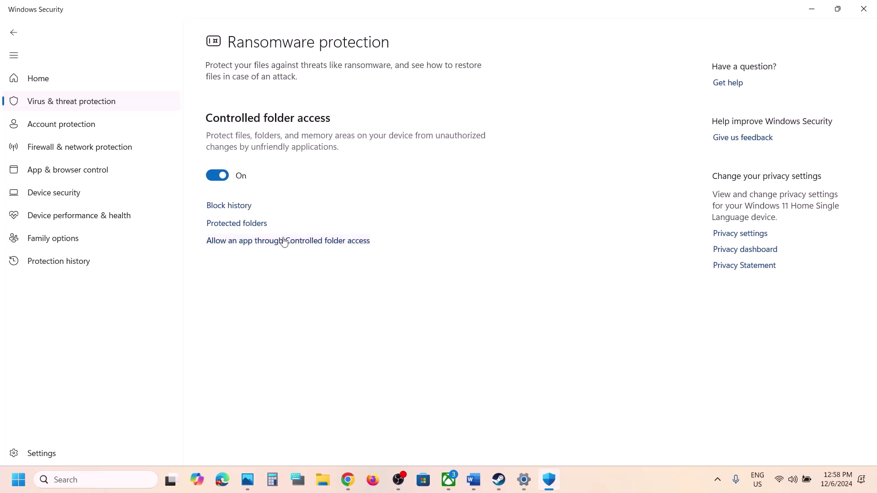
click(281, 241)
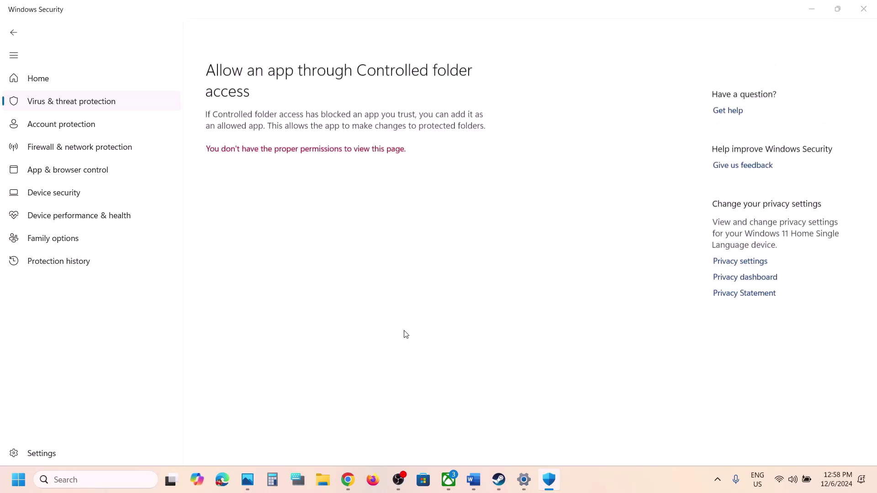
Add the TheGreatCircle application from the Steam common folder The Great Circle as an allowed app for Controlled folder access.
scroll(388, 283, down, 3)
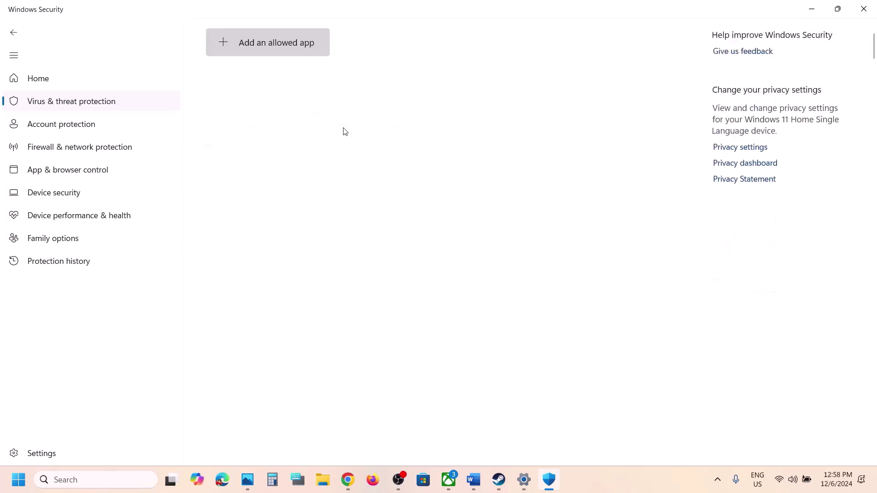
click(296, 30)
click(283, 90)
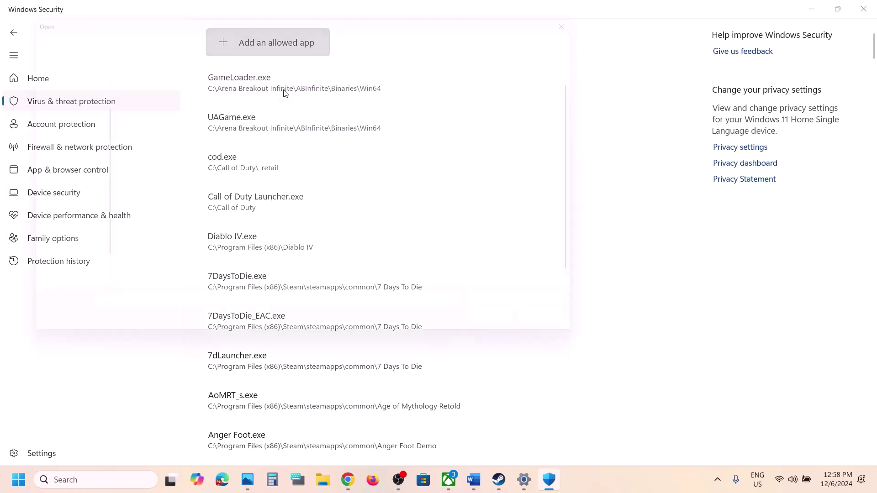
click(303, 31)
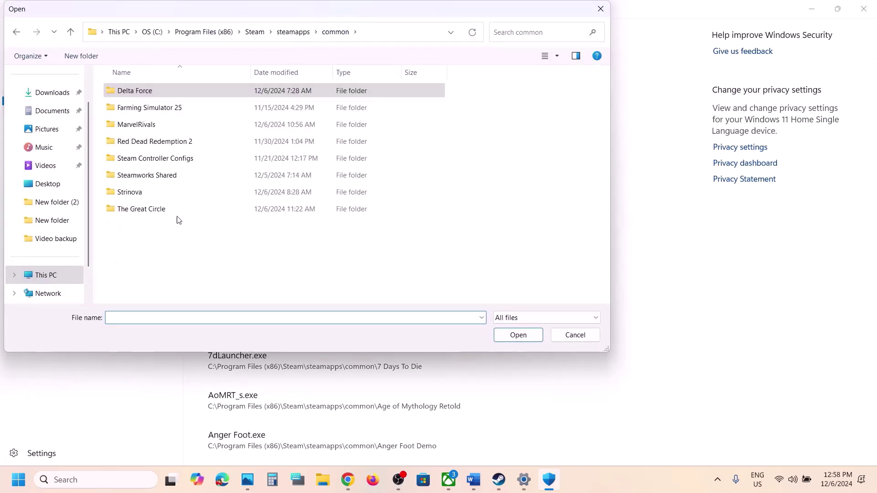
double_click(168, 210)
click(158, 163)
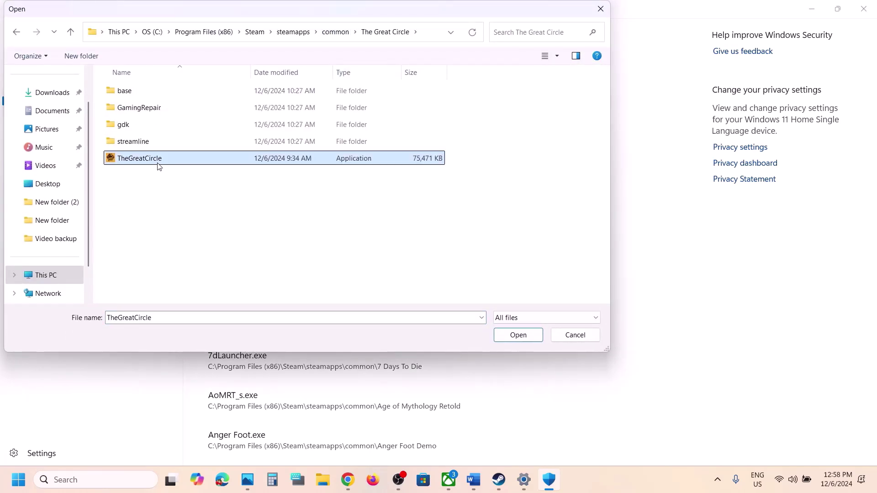
click(514, 335)
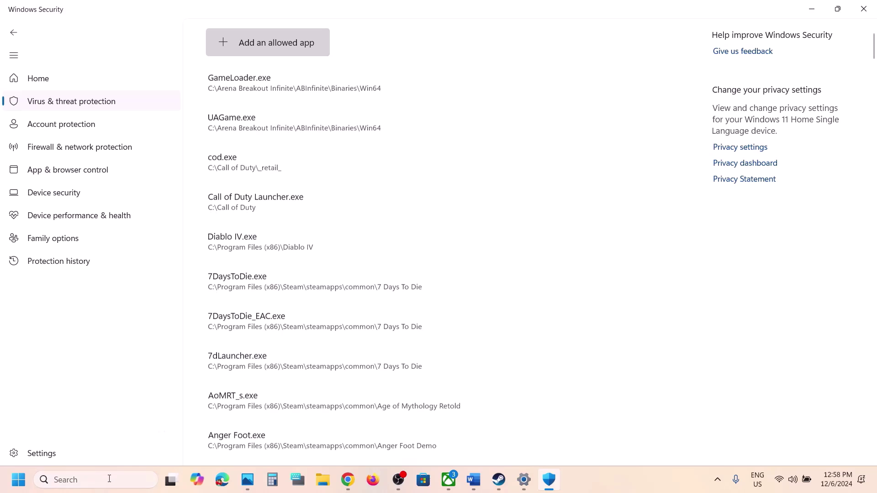
Open Control Panel, go to the Windows Defender Firewall allowed apps list under System and Security, and unlock it for changes.
click(109, 480)
text(control)
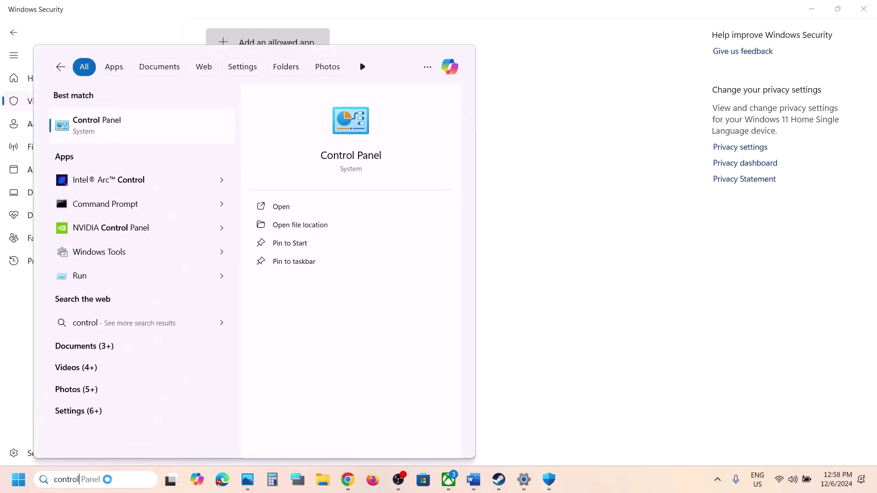
key(Return)
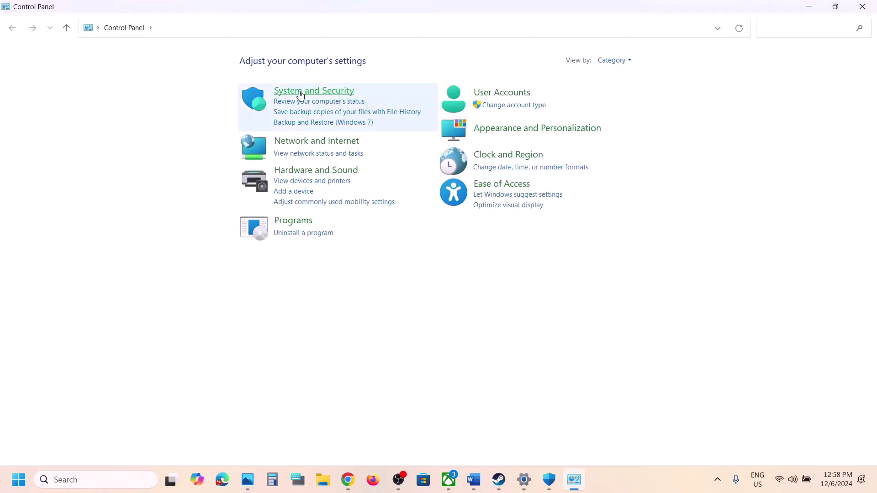
click(301, 91)
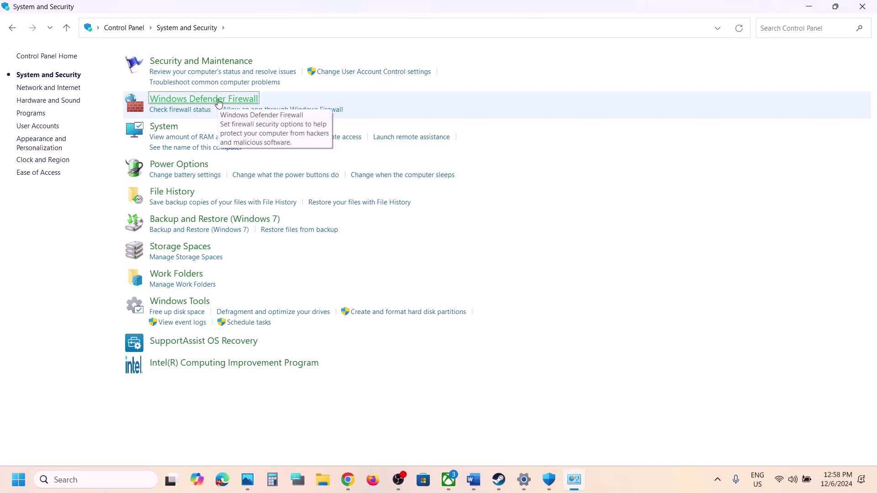
click(215, 98)
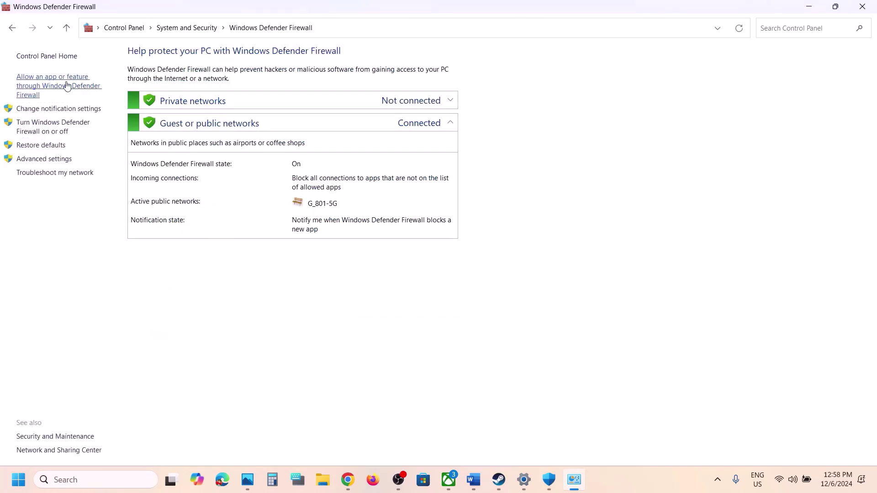
click(79, 86)
click(565, 88)
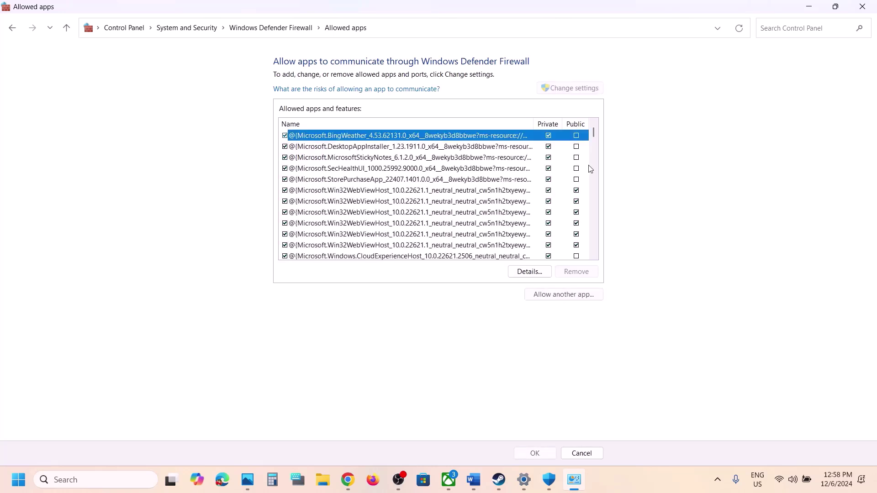
Try to add the TheGreatCircle application from steamapps\common\The Great Circle to the firewall's allowed apps, then close the dialog.
click(566, 294)
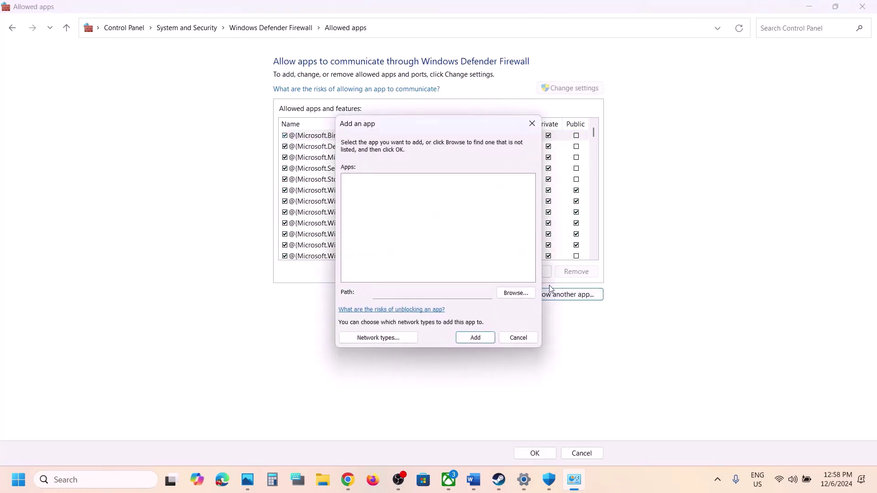
click(515, 293)
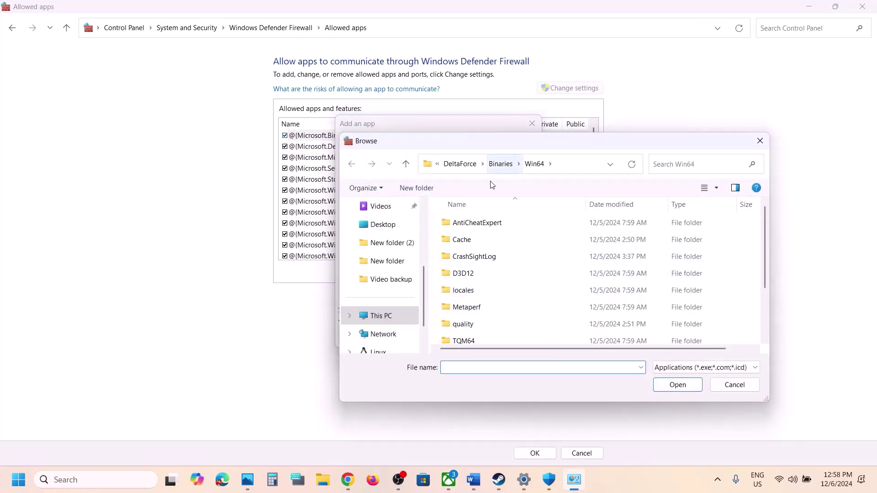
click(460, 163)
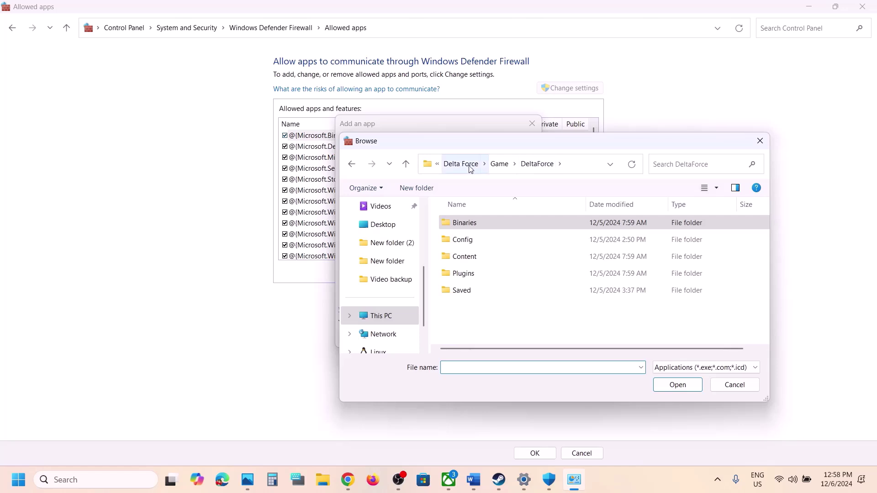
click(464, 164)
click(496, 164)
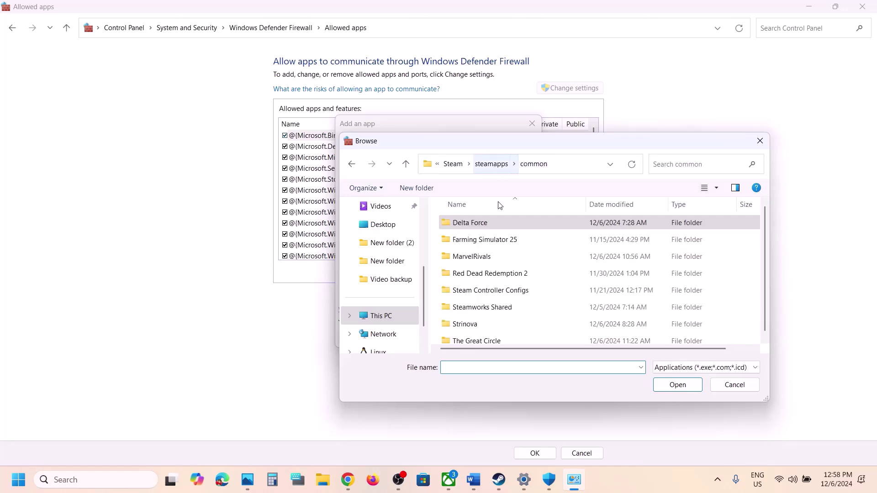
double_click(490, 341)
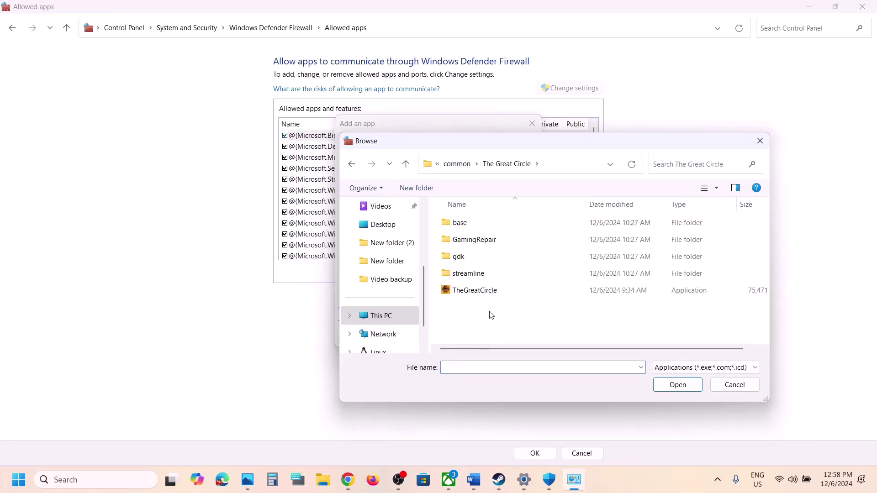
click(483, 296)
click(678, 385)
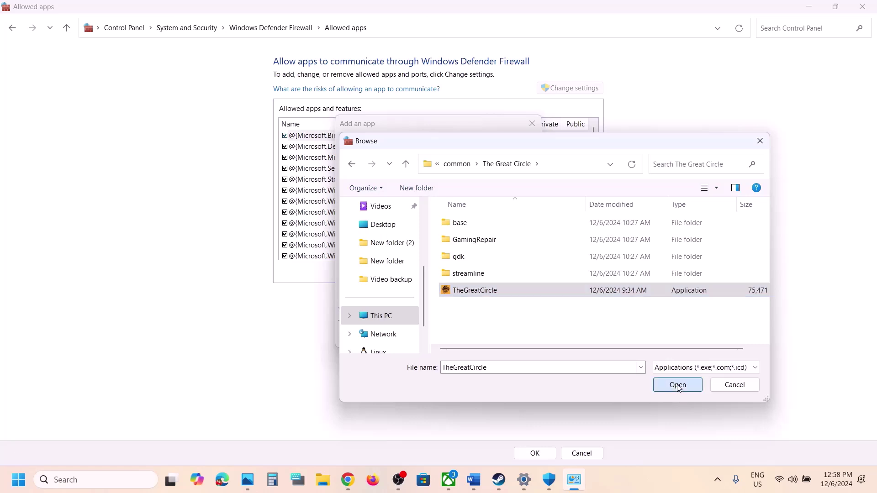
click(477, 338)
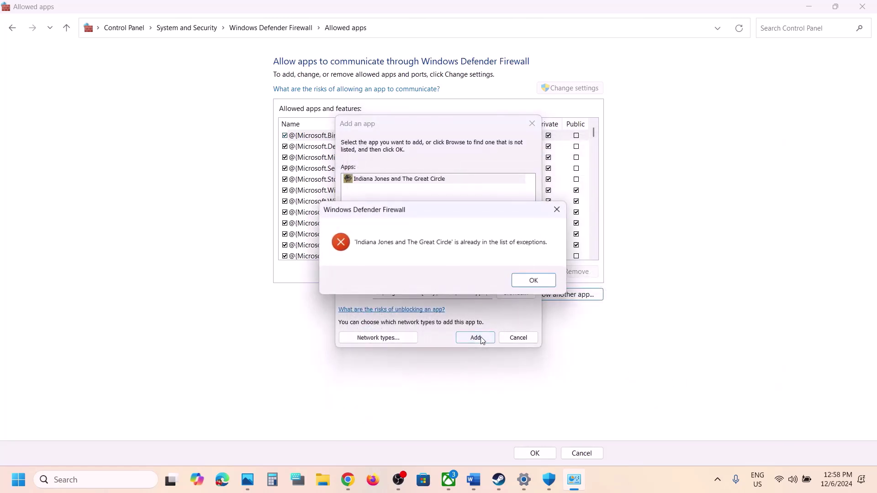
click(535, 282)
click(532, 124)
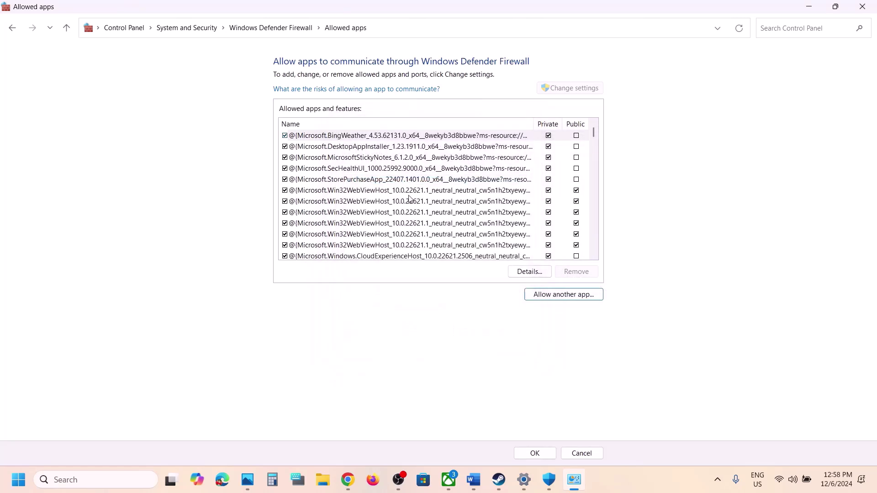
Find the Indiana Jones and the Great Circle entry in the firewall's allowed apps, then close the Control Panel, Windows Security and Settings windows.
key(i)
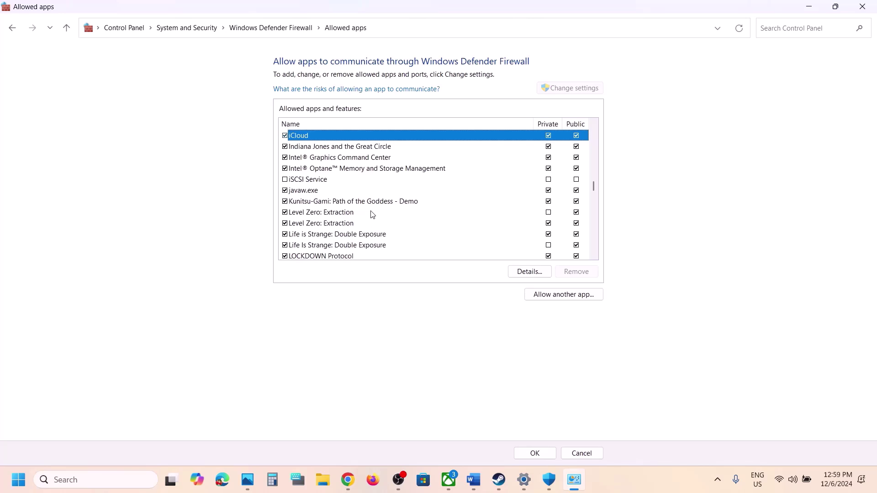
click(343, 148)
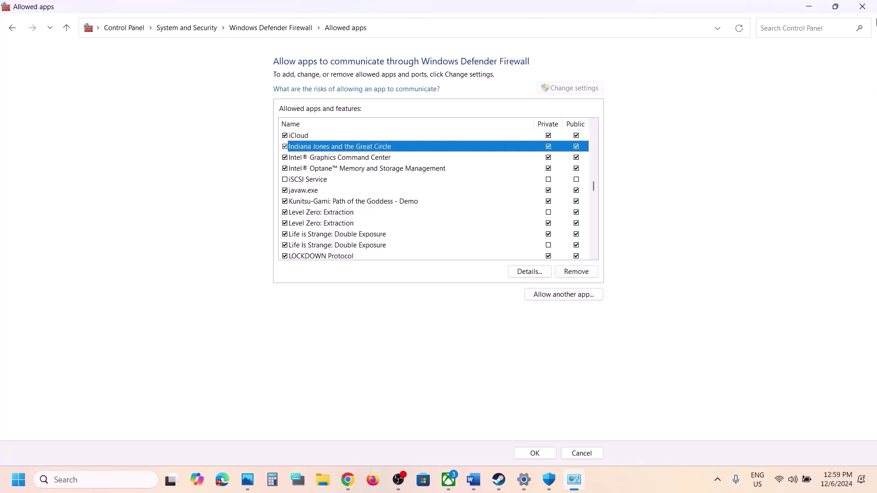
click(866, 13)
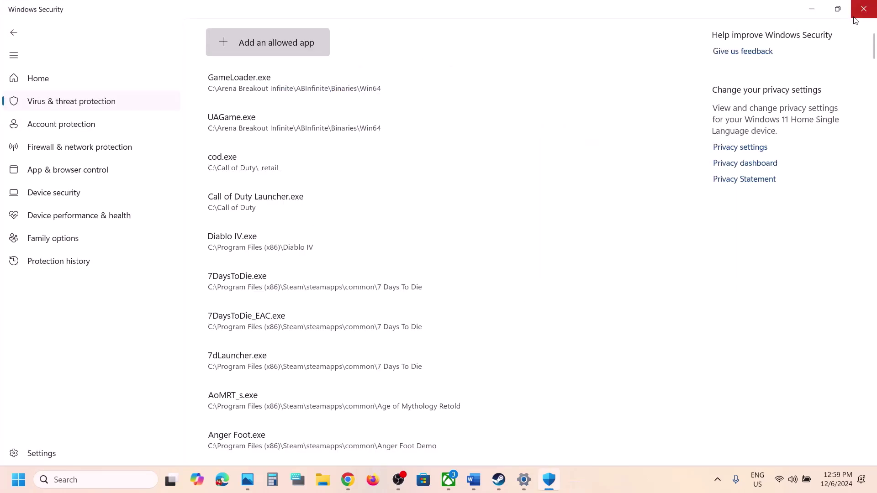
click(863, 16)
click(863, 15)
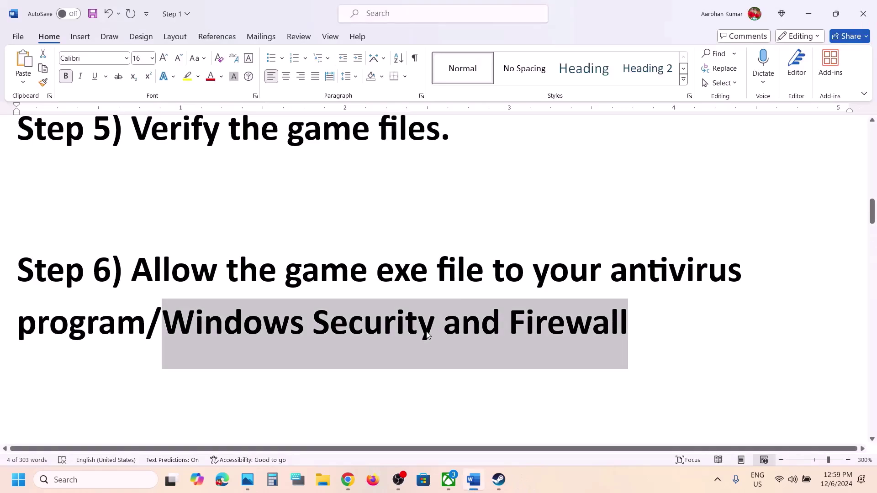
Read Step 7 in the Word document, then switch to File Explorer and open the Users folder on drive C.
scroll(427, 332, down, 3)
scroll(427, 332, down, 1)
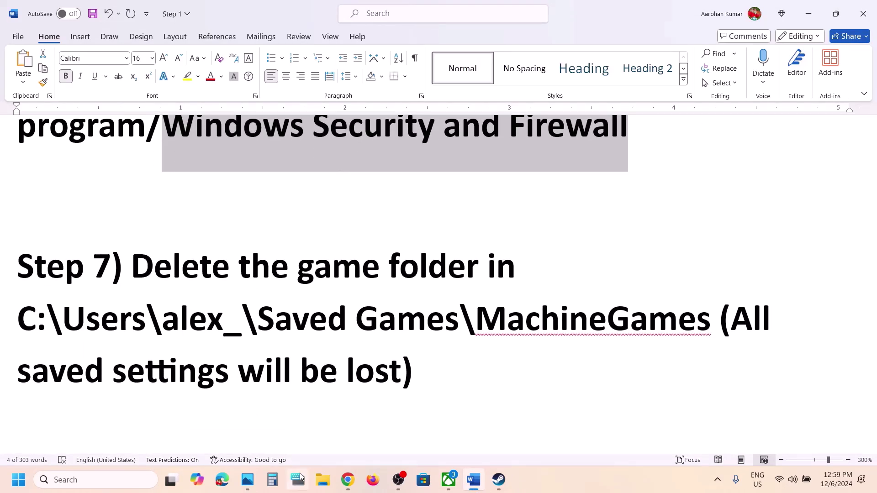
click(323, 480)
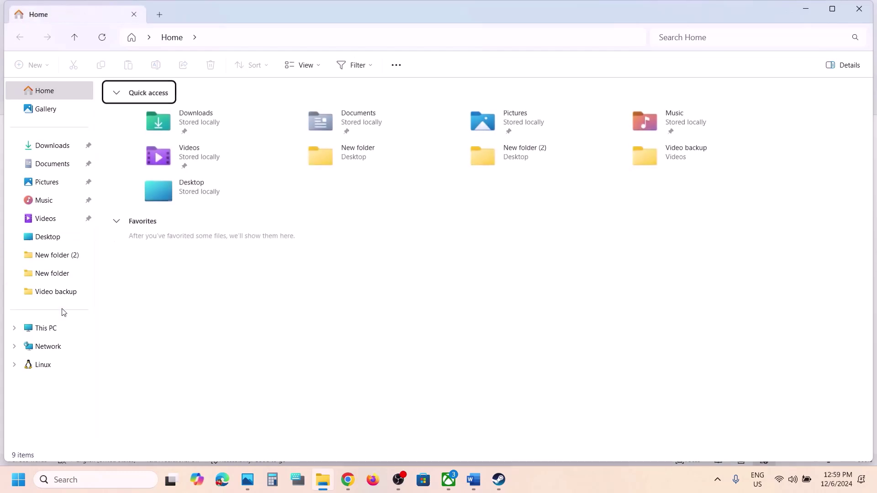
click(56, 328)
click(190, 126)
double_click(190, 126)
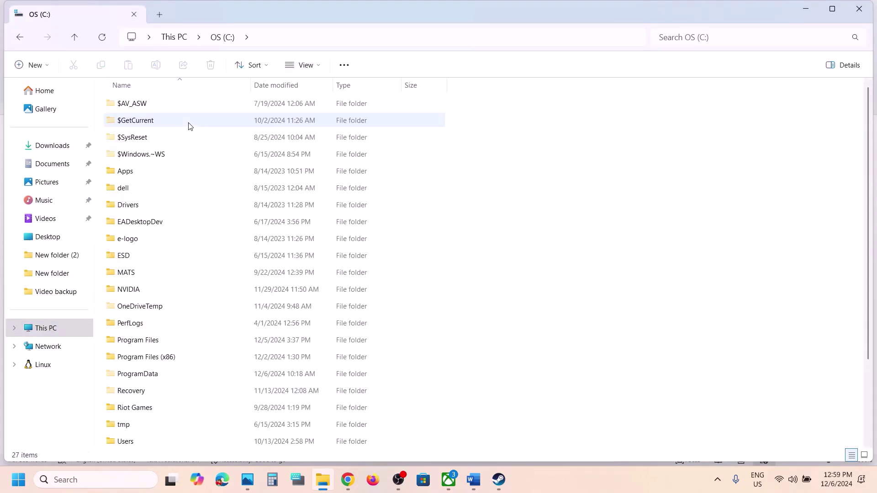
scroll(189, 125, down, 2)
double_click(137, 346)
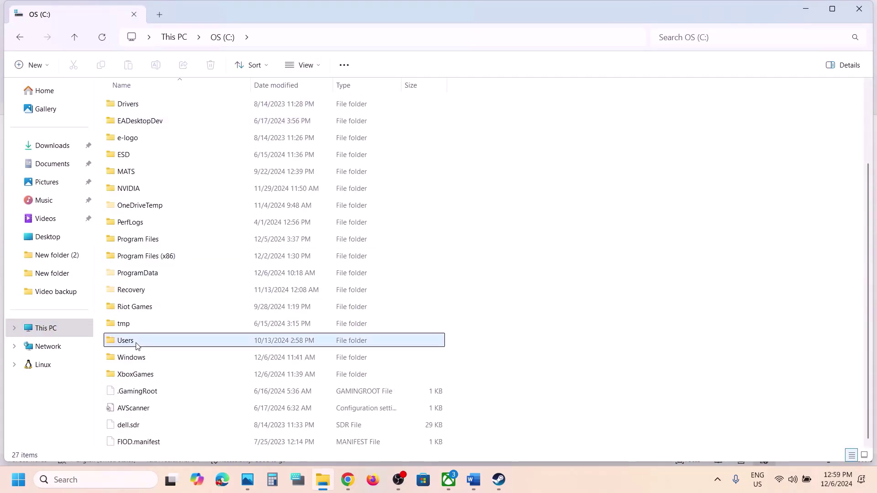
Open the MachineGames folder inside Saved Games in the personal user profile folder.
click(133, 108)
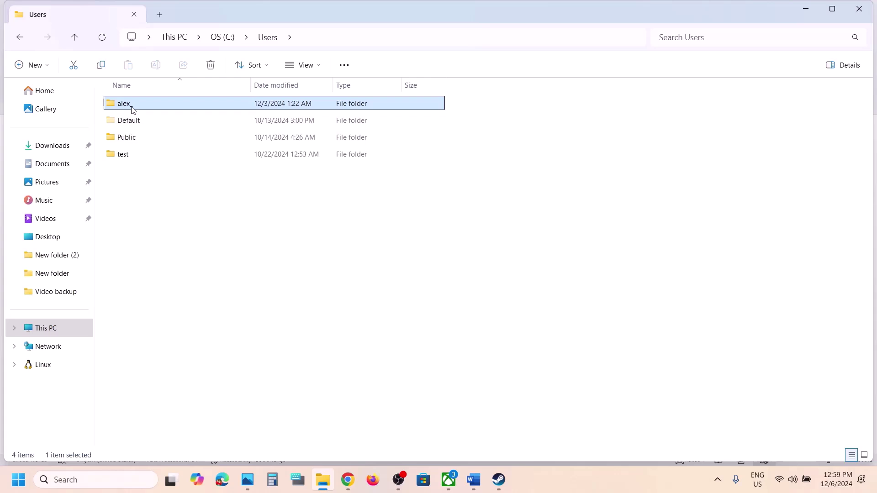
double_click(167, 109)
scroll(164, 216, down, 2)
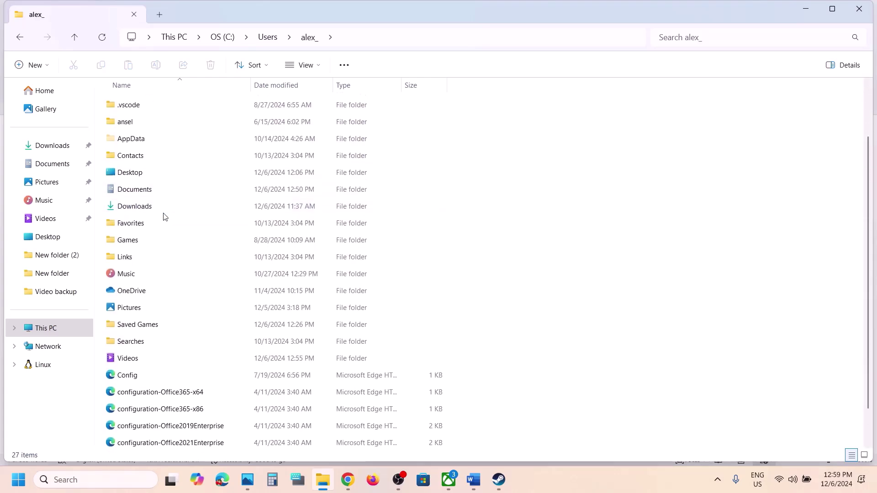
click(140, 327)
double_click(162, 326)
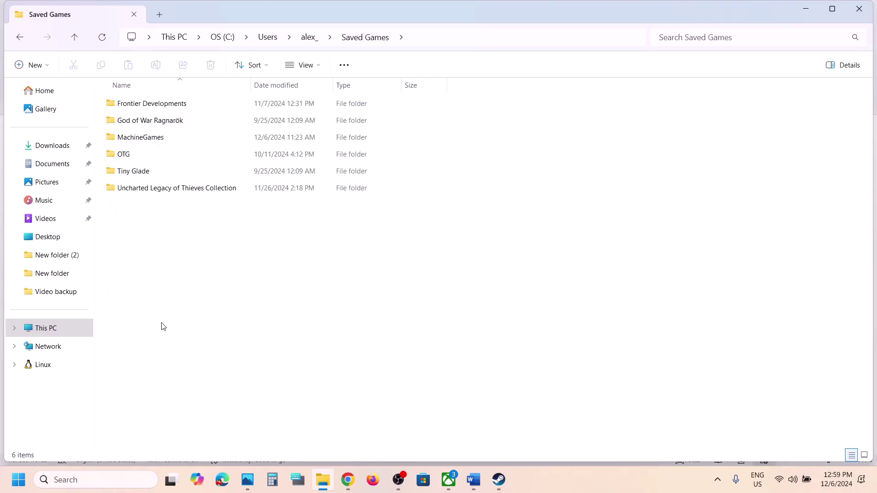
click(143, 138)
double_click(152, 138)
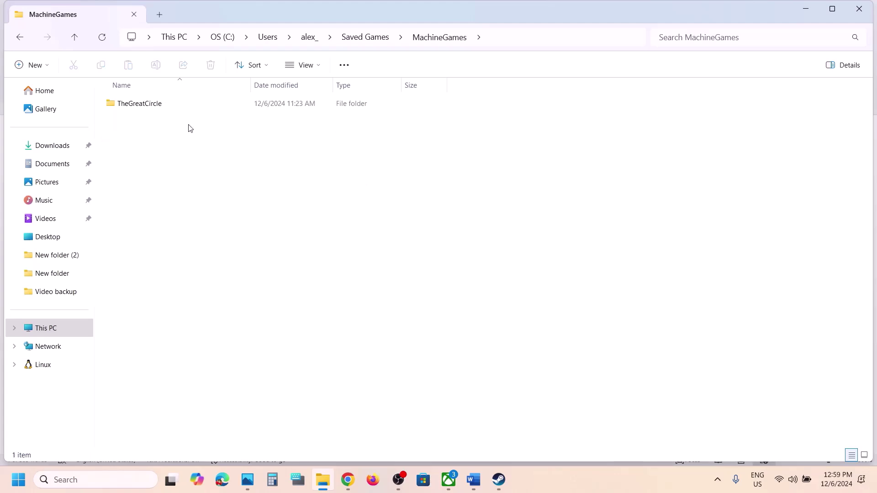
Look inside the base subfolder of TheGreatCircle, then delete the TheGreatCircle folder from MachineGames.
click(155, 103)
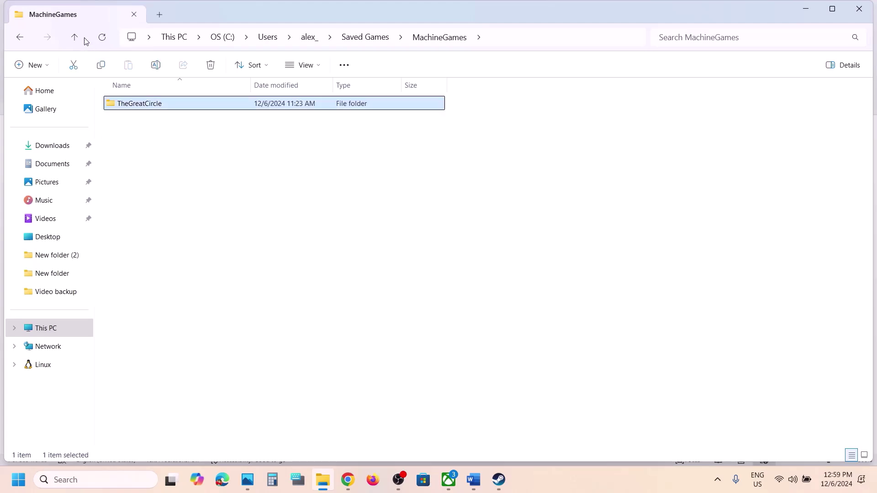
double_click(131, 105)
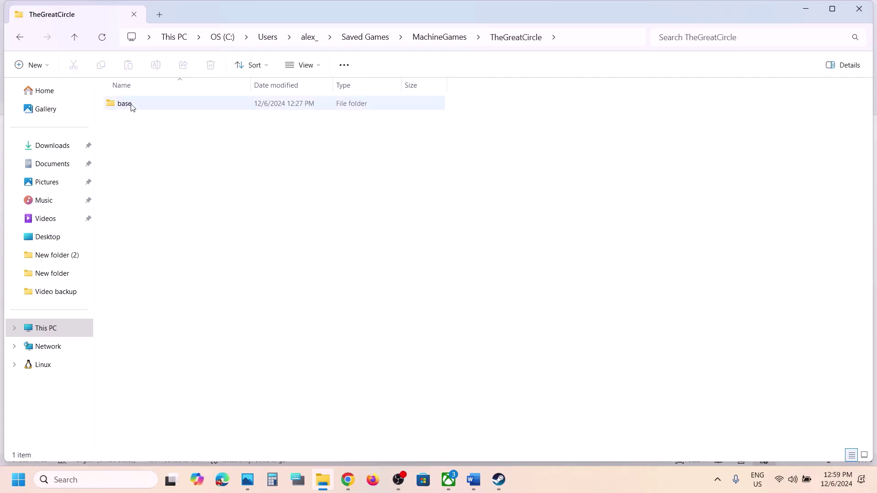
double_click(133, 104)
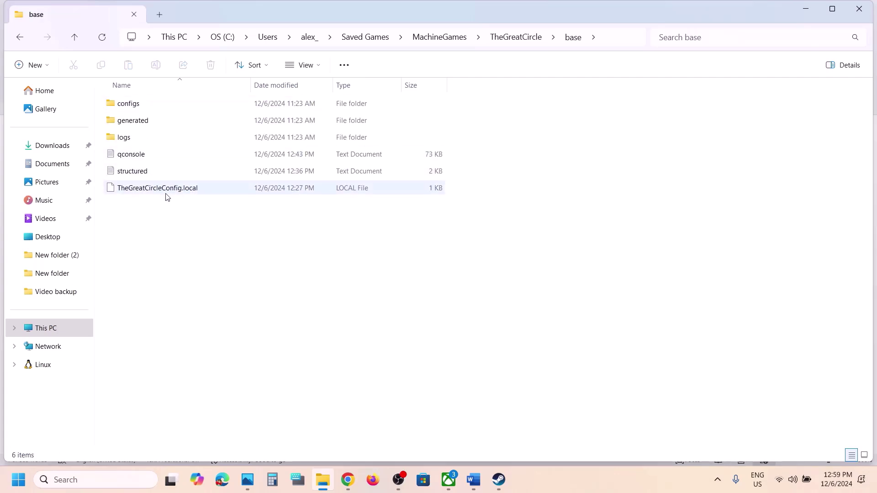
click(75, 40)
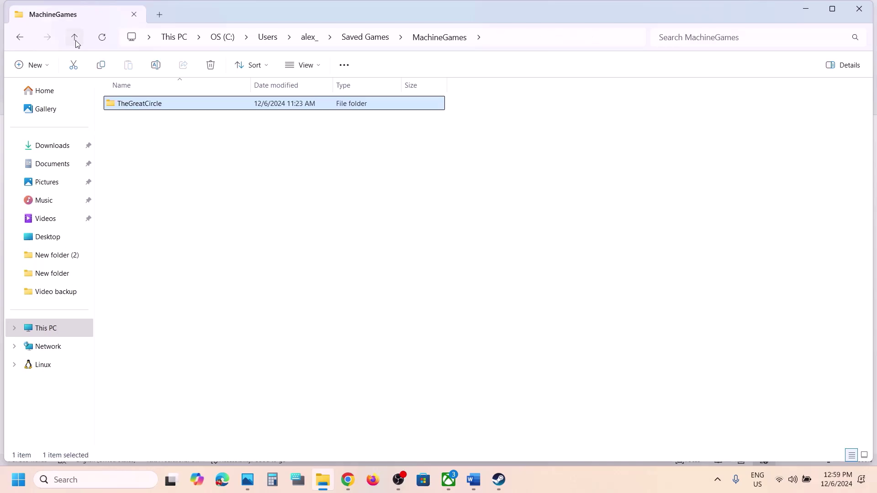
right_click(134, 108)
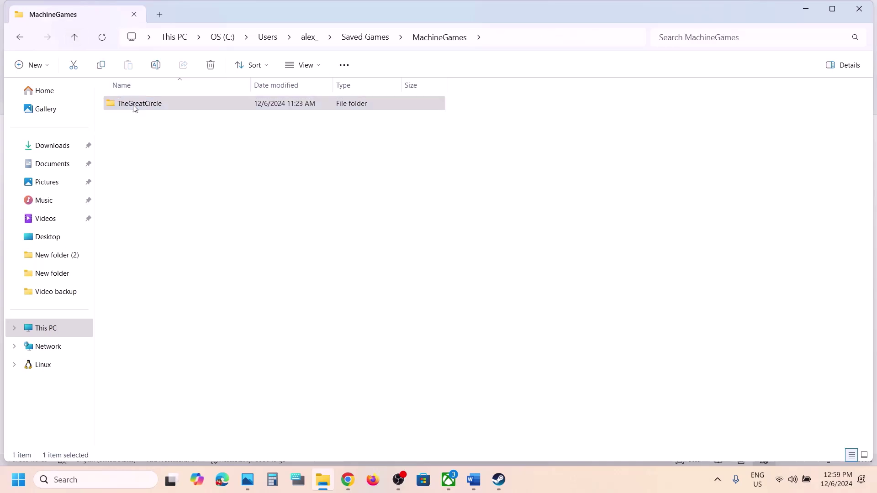
click(256, 120)
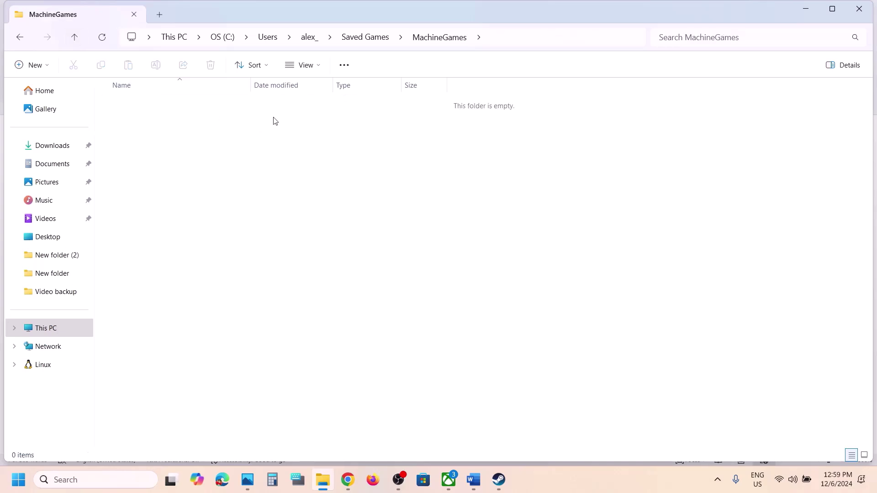
Bring up the game's Steam library page, then switch to the Word document and highlight the Step 8 power plan instruction.
click(499, 479)
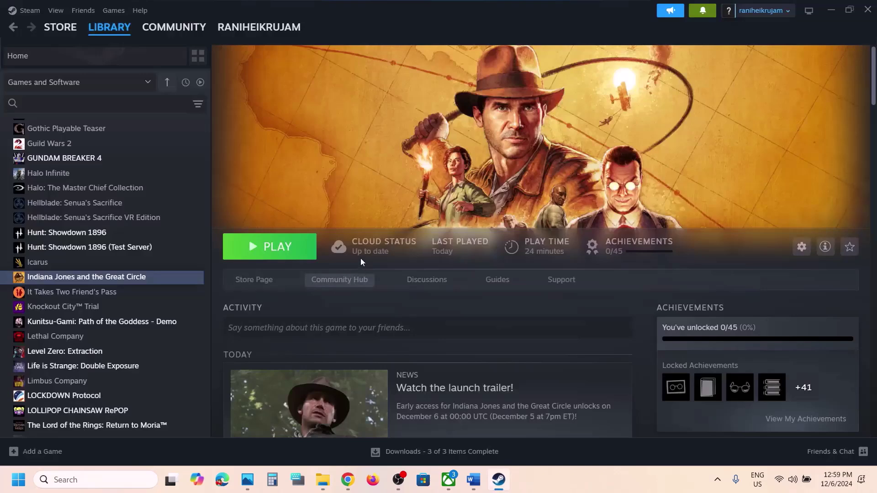
click(473, 488)
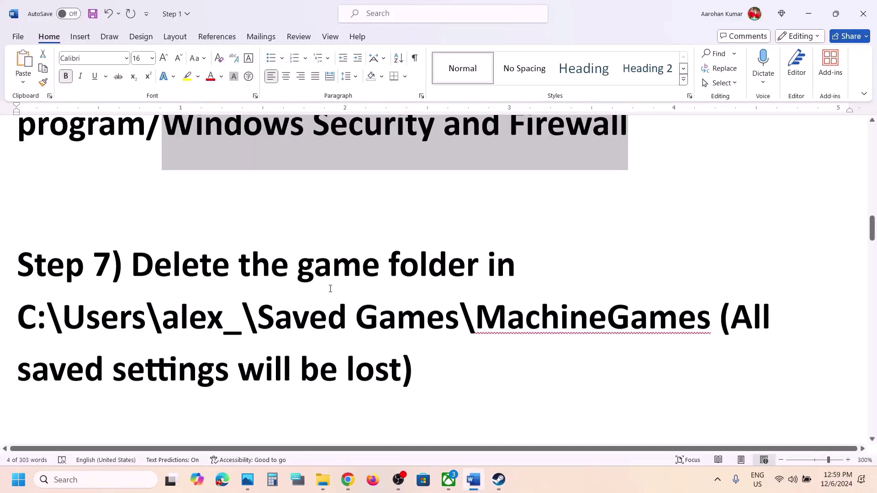
scroll(330, 288, down, 5)
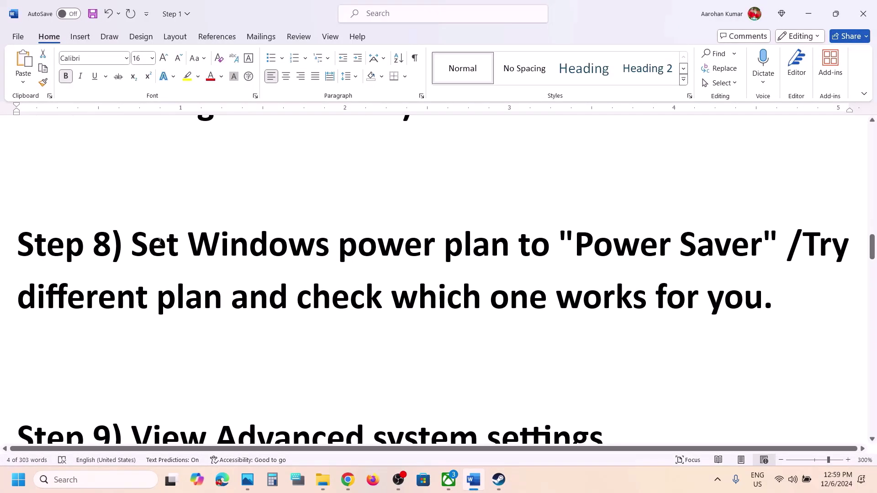
drag(159, 242, 616, 254)
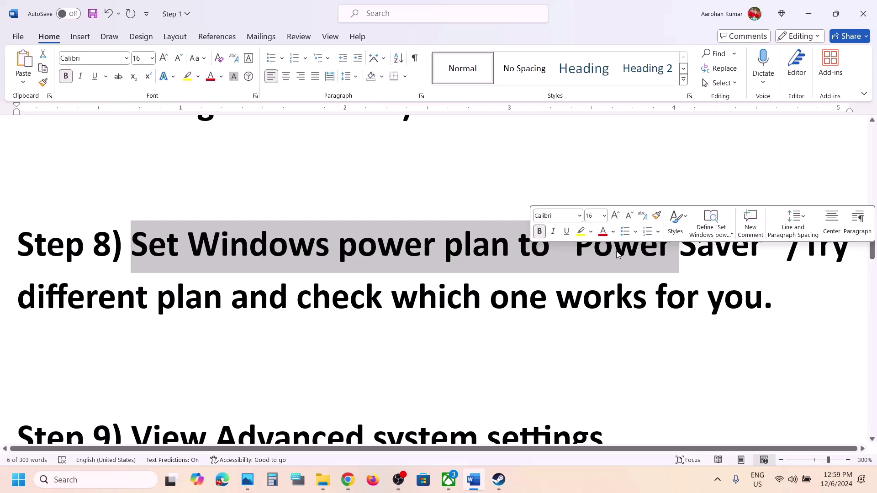
Find Control Panel through Windows search and open Power Options under Hardware and Sound.
click(88, 473)
text(control)
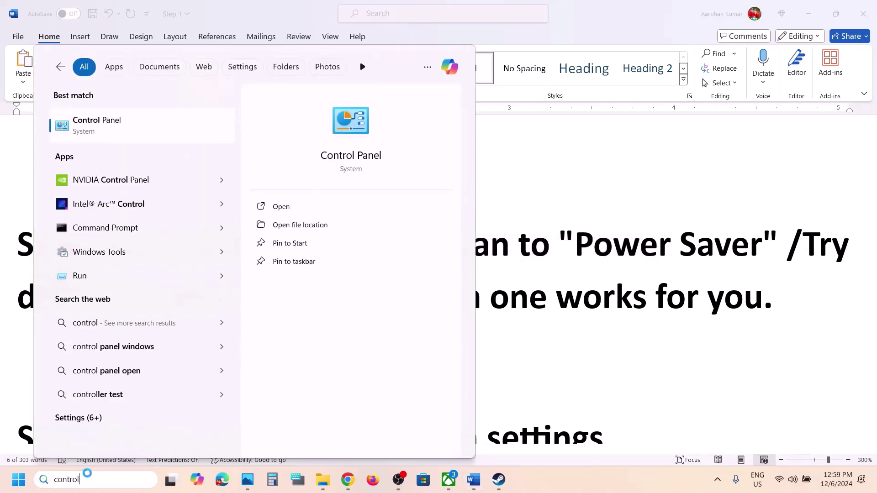
key(Return)
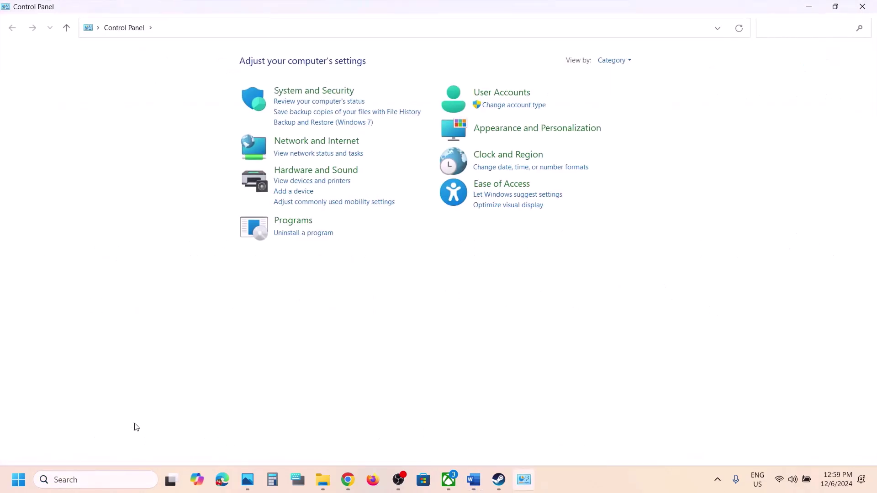
click(345, 171)
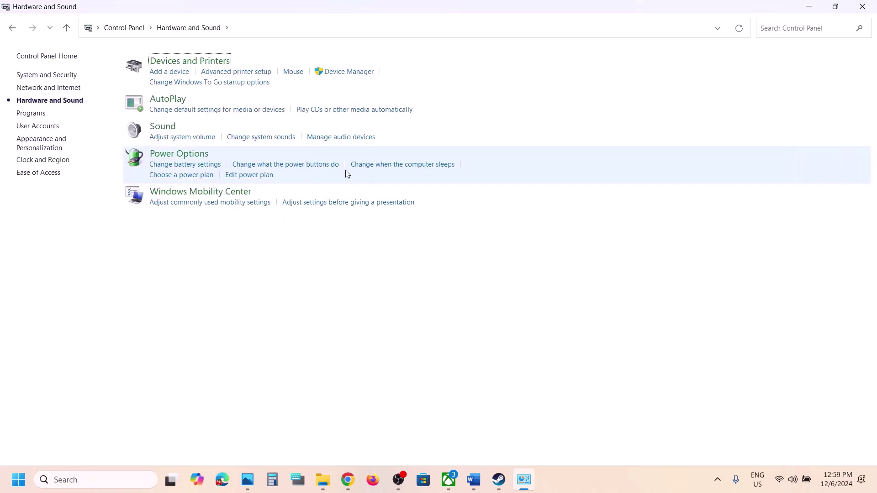
click(190, 158)
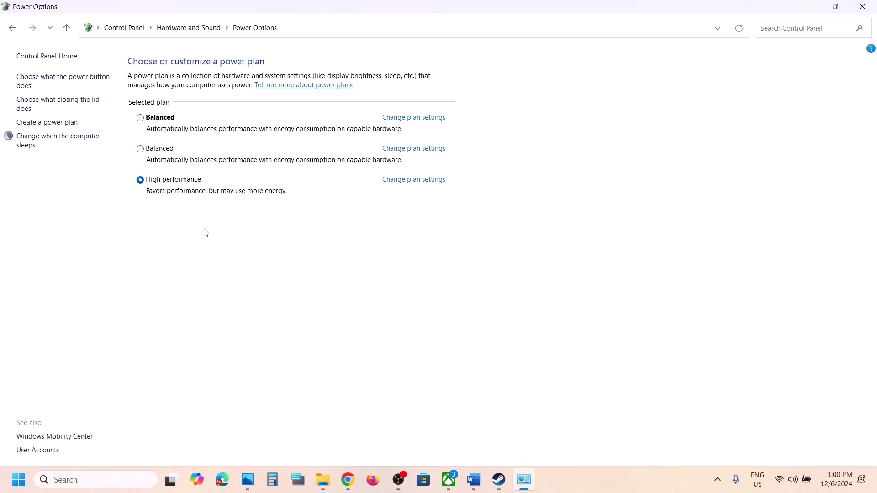
View the power plan choices in the Power Saver.jpg image, then close the image and the Power Options window.
click(618, 489)
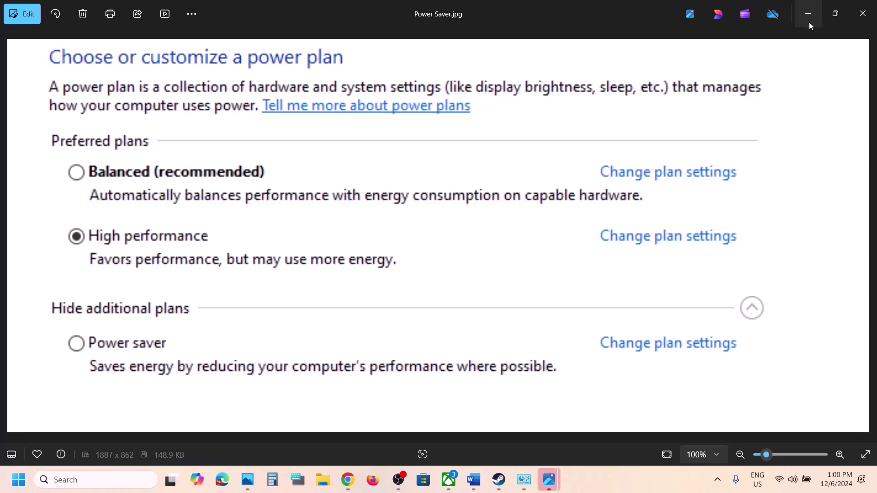
key(super+Down)
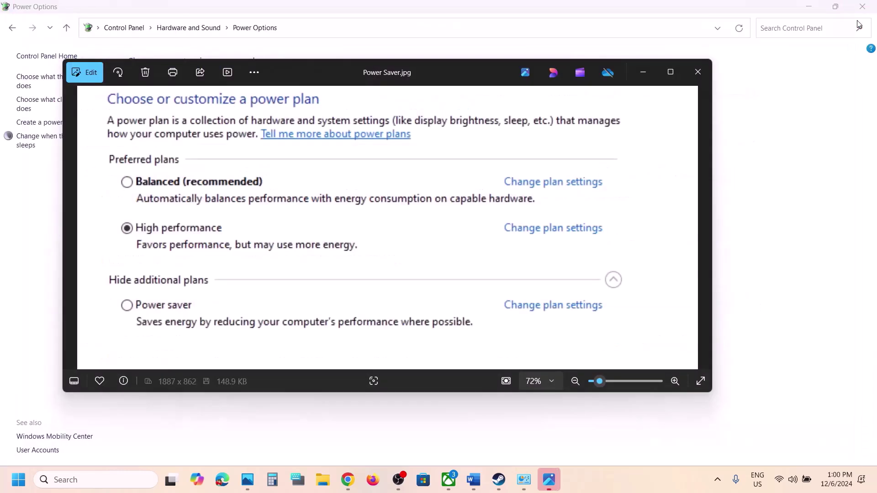
click(708, 69)
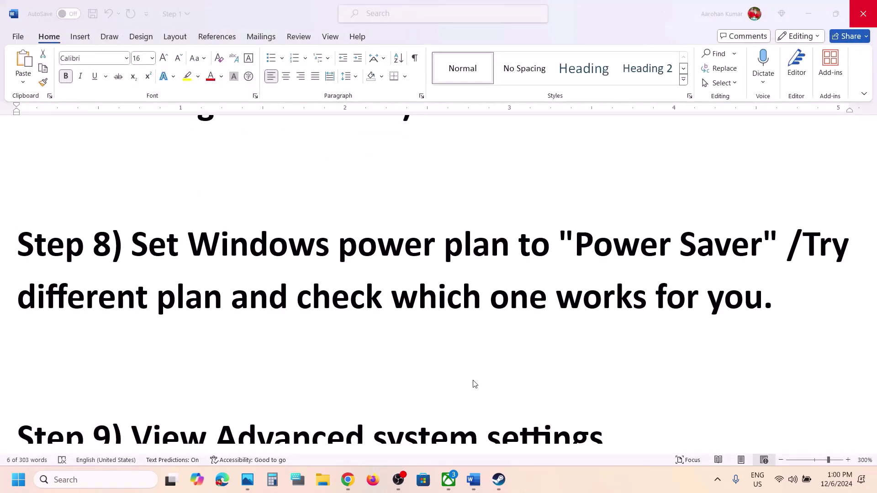
Copy "View Advanced system settings" from Step 9 in the Word document and open that item through Windows search.
scroll(475, 384, down, 3)
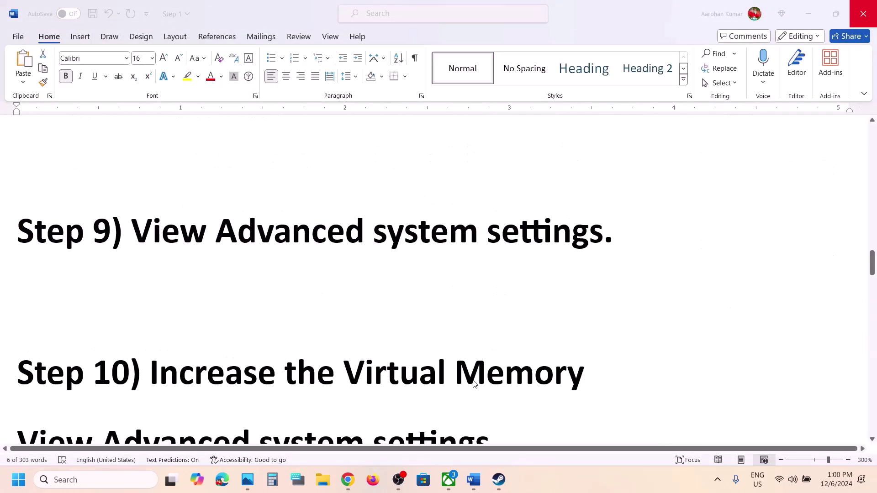
scroll(475, 383, up, 2)
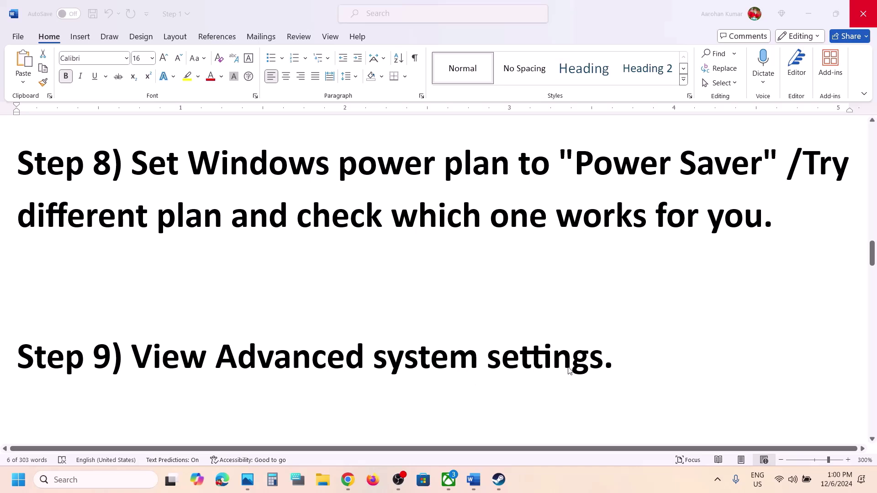
click(607, 358)
drag(605, 357, 164, 340)
key(ctrl+c)
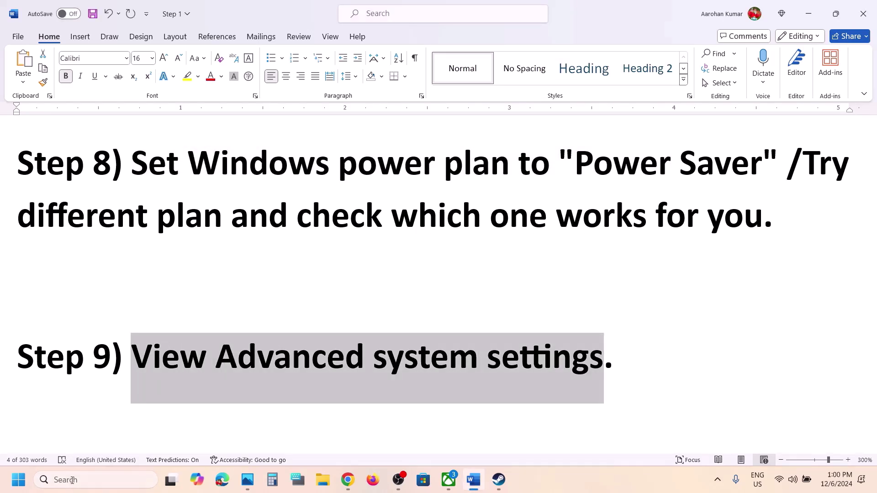
click(72, 480)
key(ctrl+v)
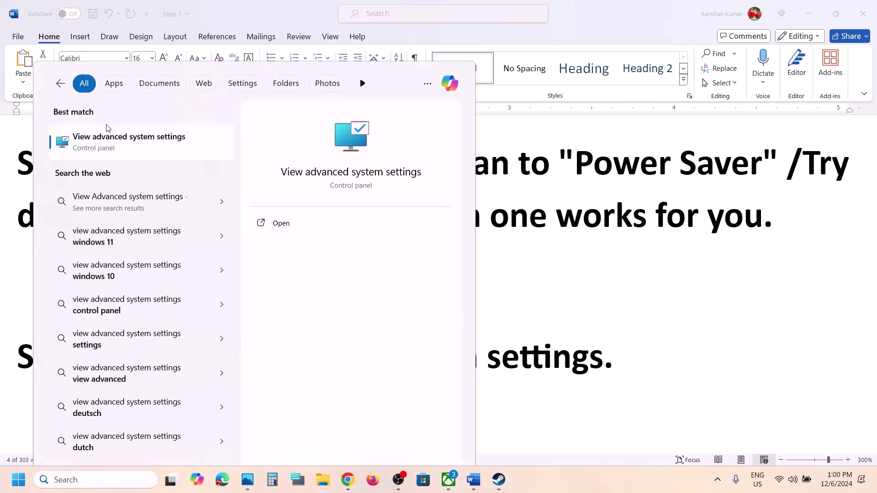
click(108, 136)
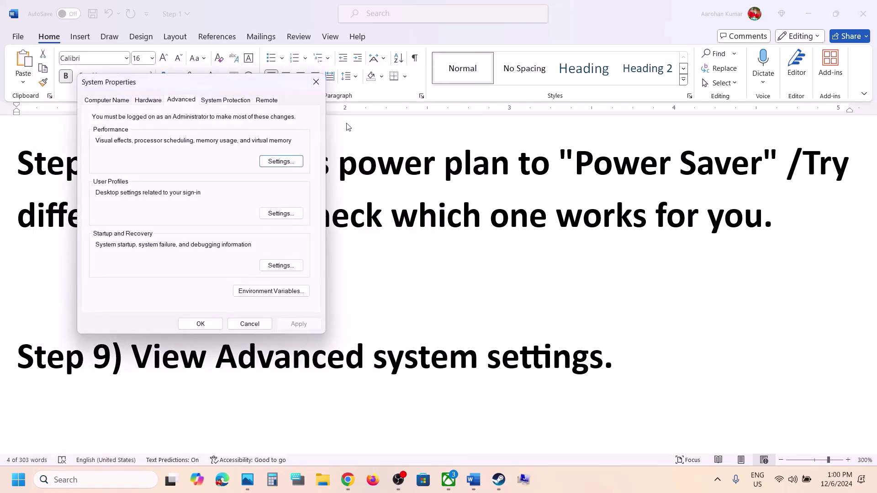
Enable automatic paging file size management for all drives in the Virtual Memory settings and confirm all the open dialogs.
click(281, 161)
click(158, 128)
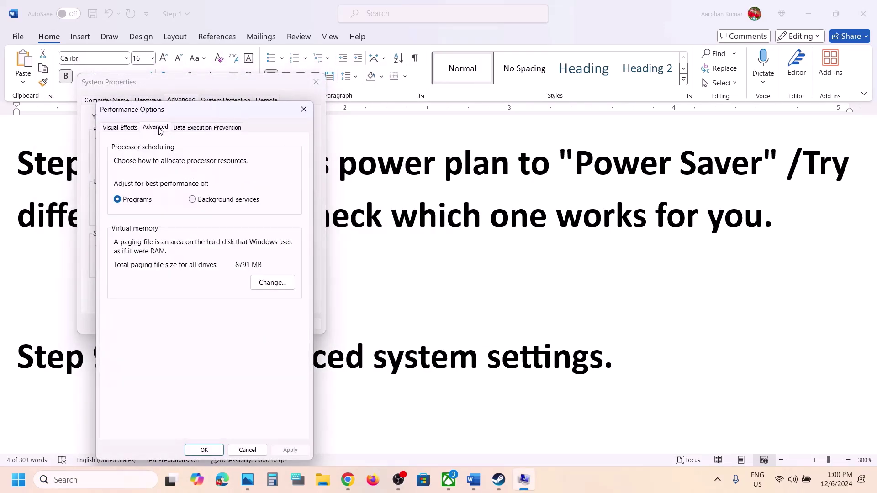
click(273, 283)
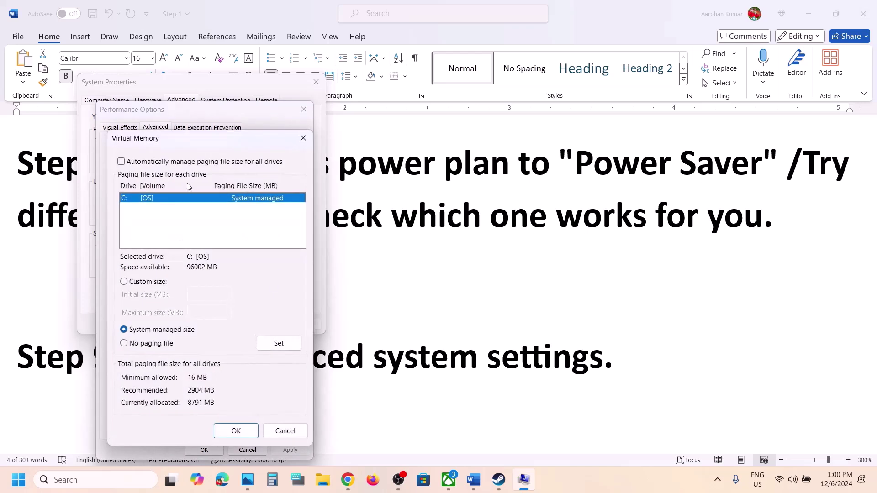
click(127, 163)
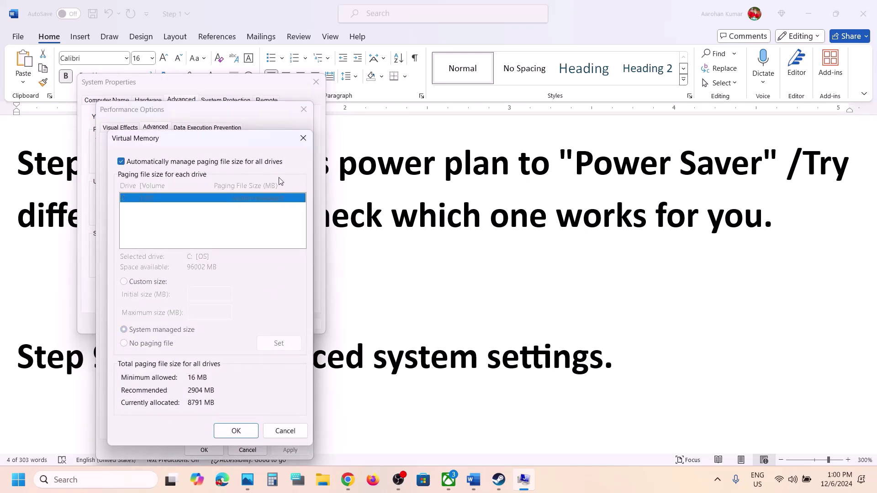
click(240, 433)
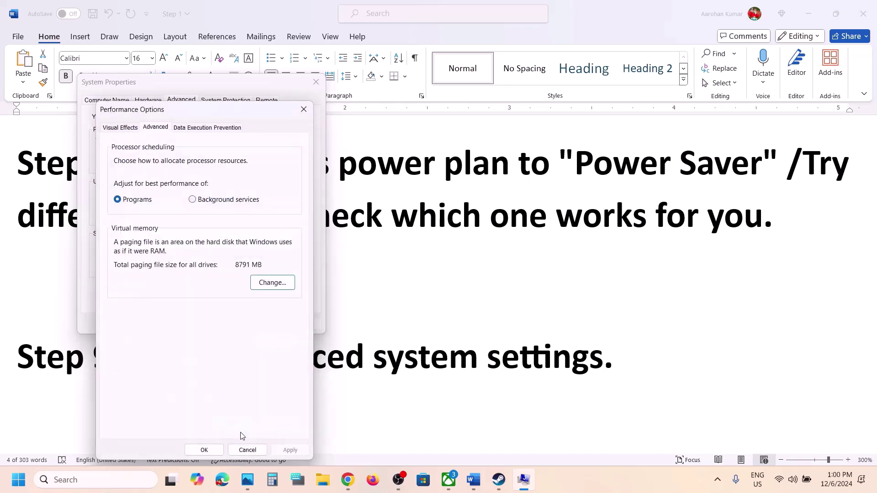
click(214, 449)
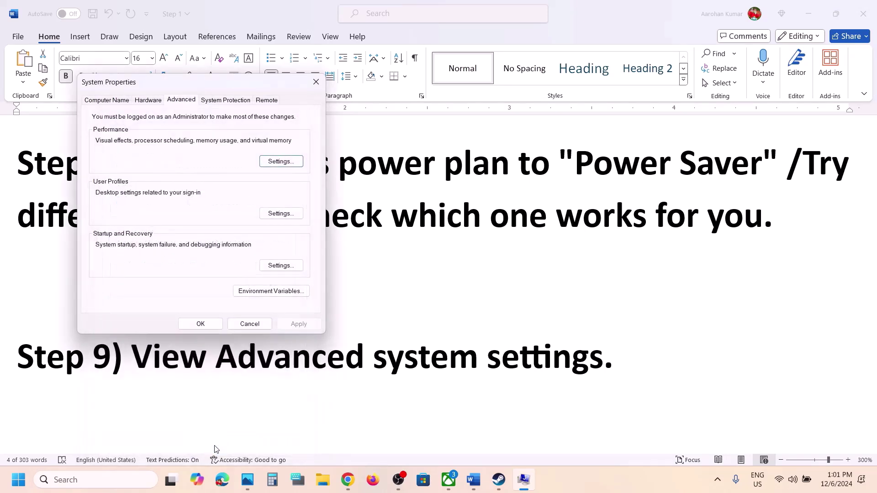
click(217, 323)
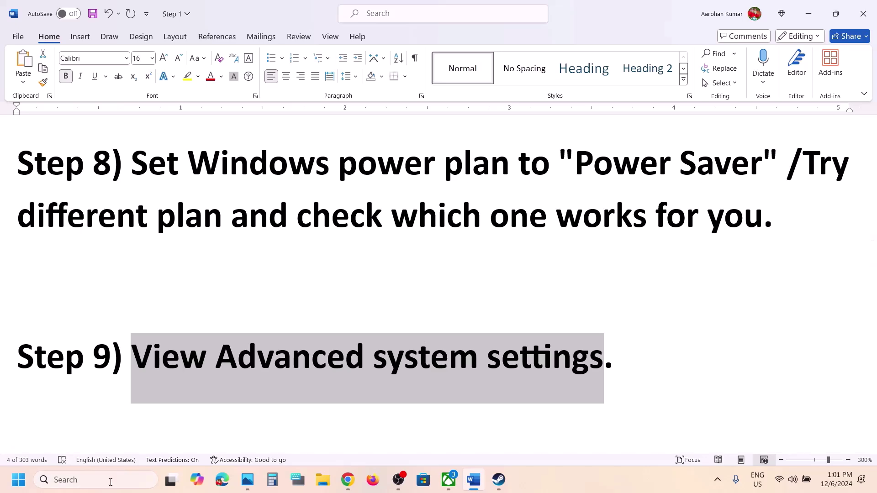
Reopen View advanced system settings through Windows search and disable automatic paging file size management in the Virtual Memory settings.
click(92, 479)
text(View Advanced system settings)
click(102, 126)
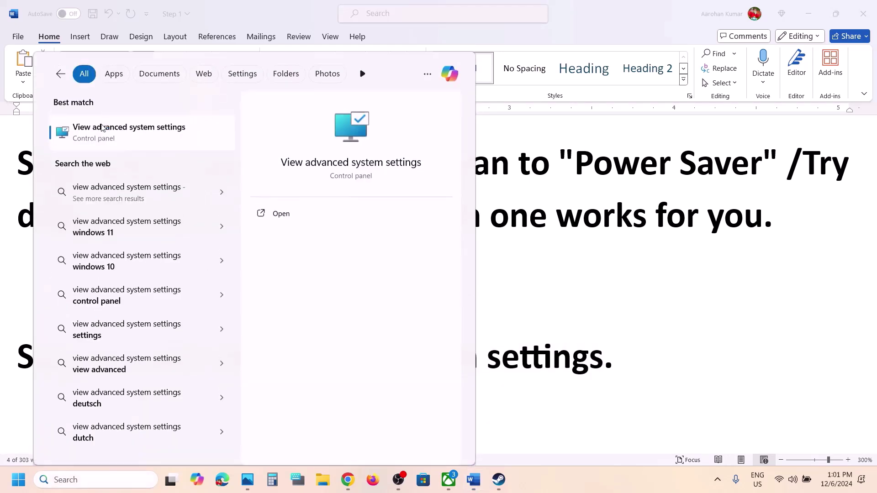
click(296, 176)
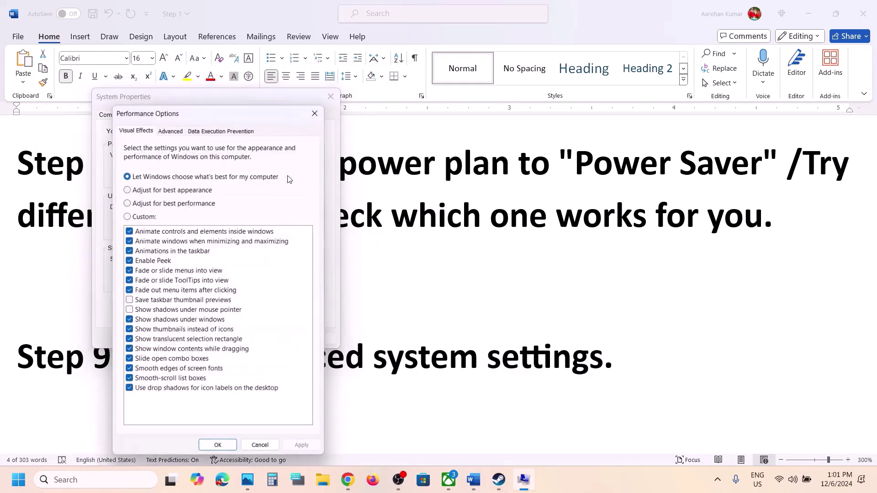
click(174, 129)
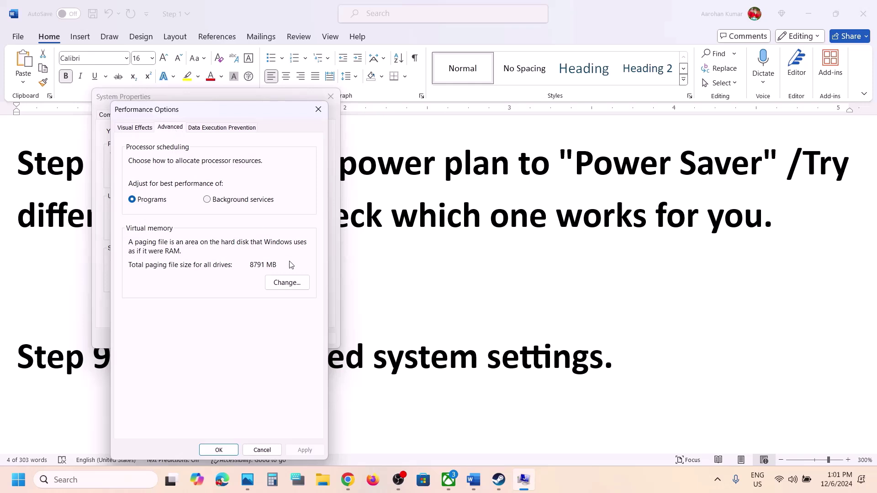
click(287, 281)
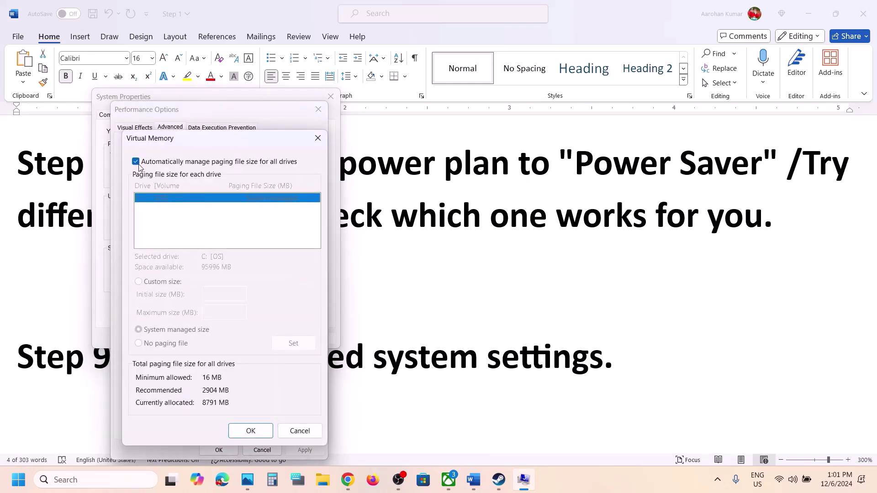
click(136, 161)
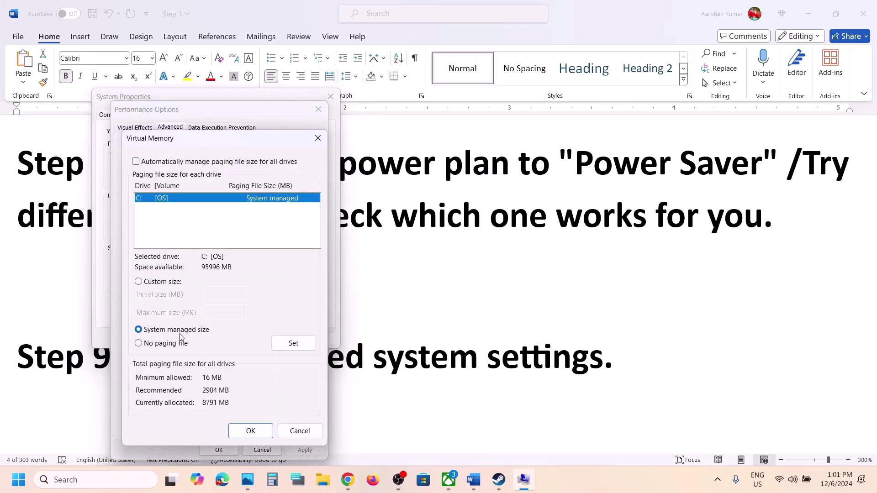